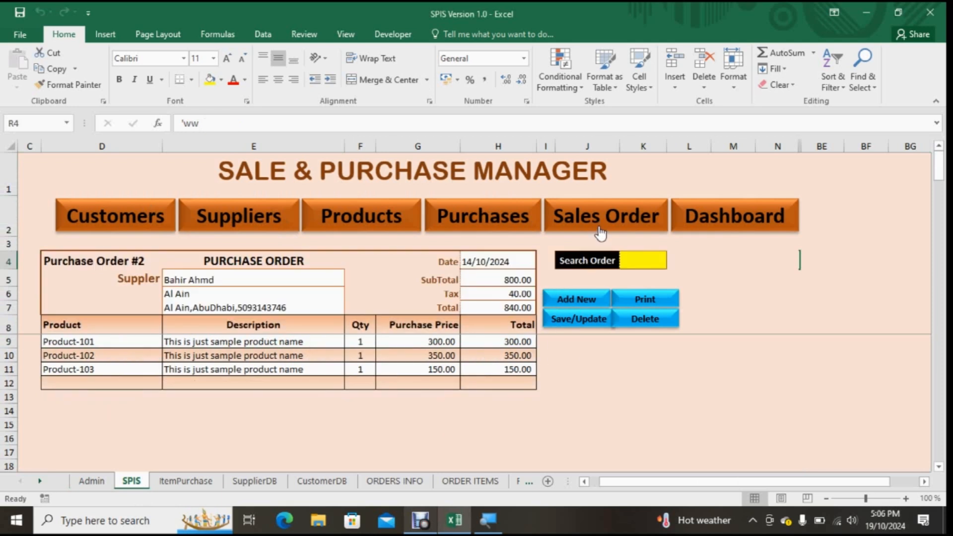
# Step: Open the Sales Order form and the Dashboard, and look through the dashboard's sales, profit and product charts
pyautogui.click(601, 226)
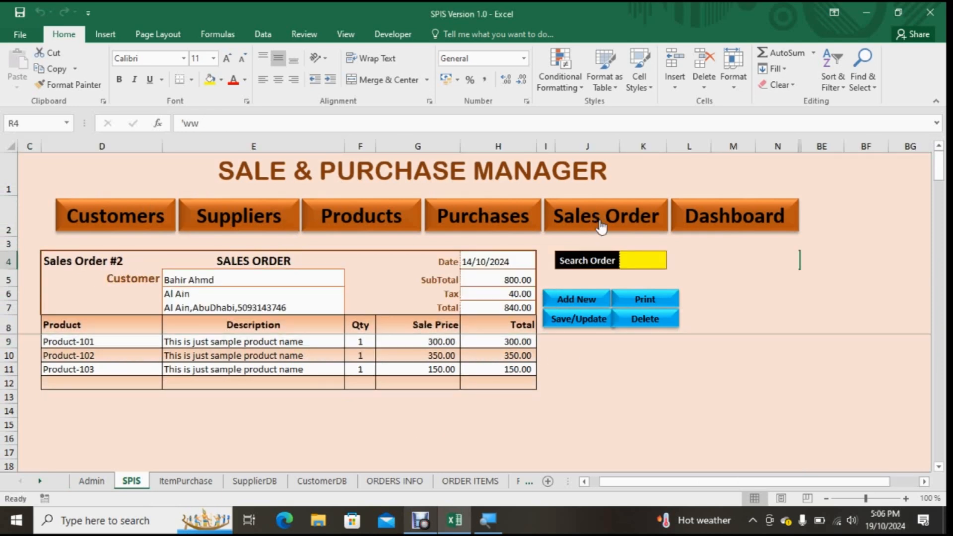
pyautogui.click(776, 219)
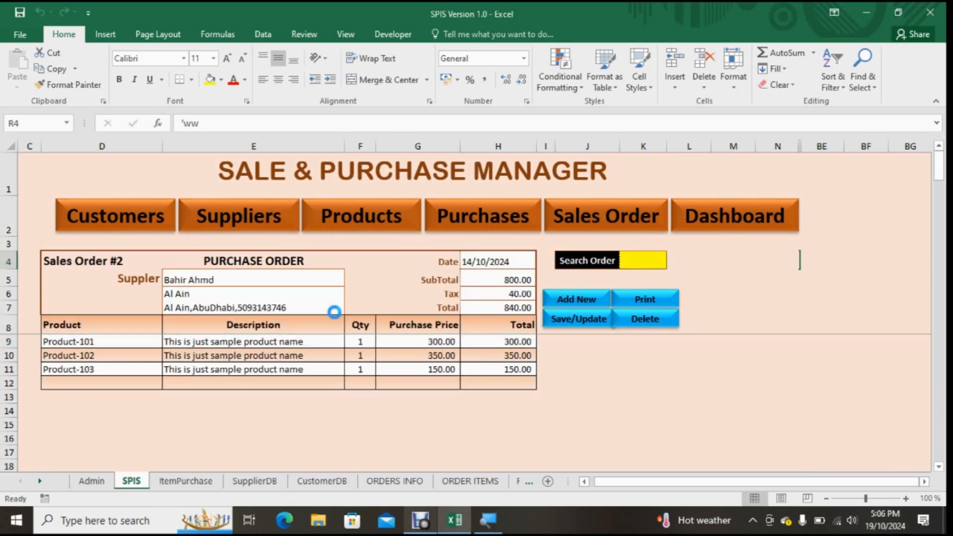
pyautogui.scroll(-5, 430, 339)
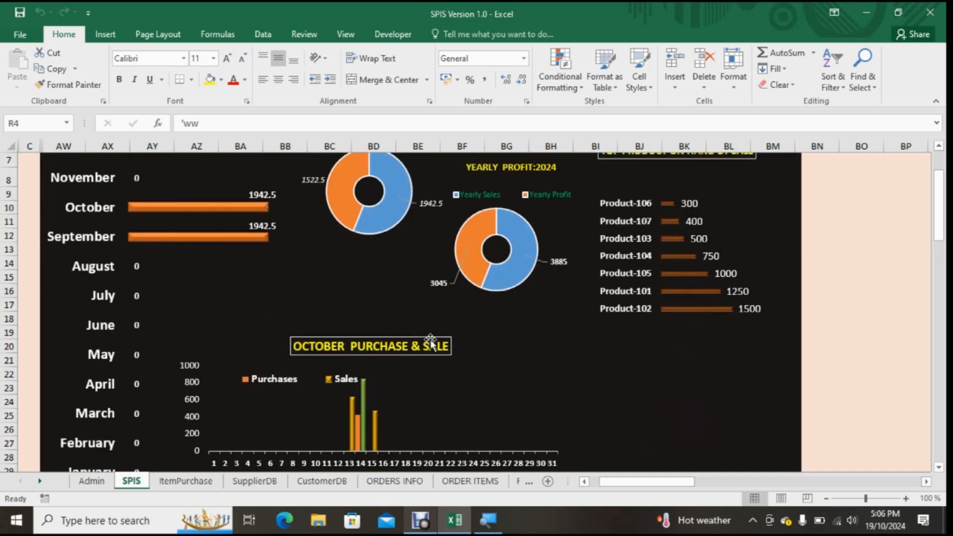
pyautogui.scroll(5, 430, 339)
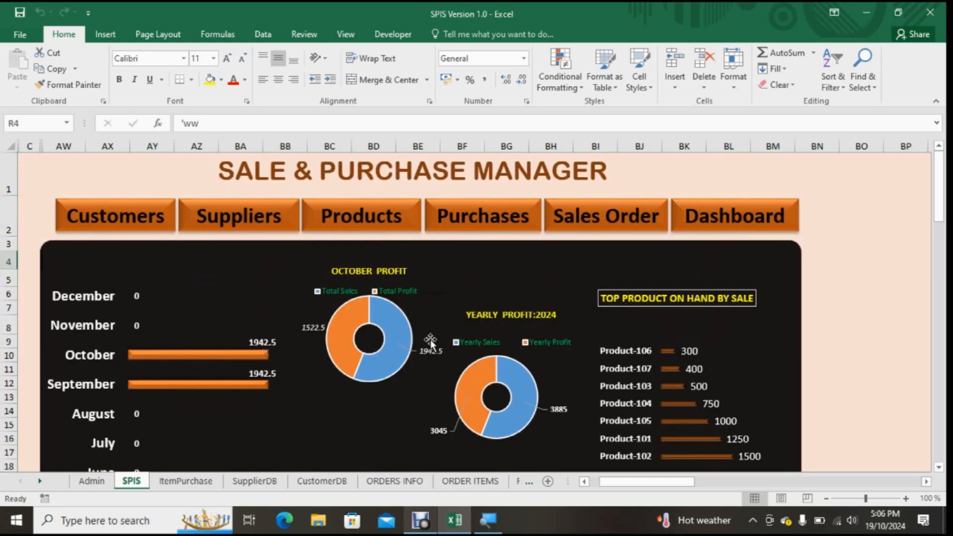
# Step: Review the ItemPurchase, SupplierDB, CustomerDB, ORDERS INFO, ORDER ITEMS and Reports sheets, and return to the SPIS sheet
pyautogui.click(184, 482)
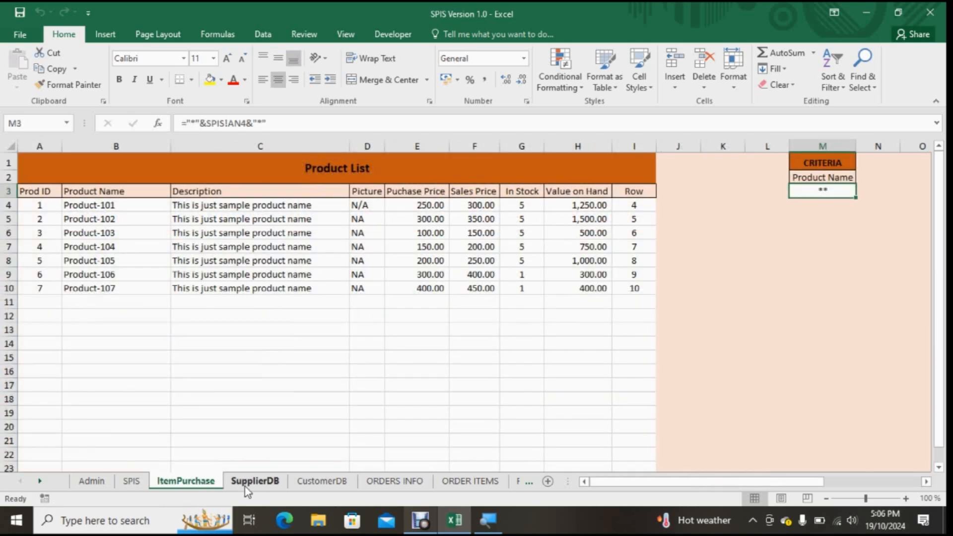
pyautogui.click(257, 483)
pyautogui.click(320, 482)
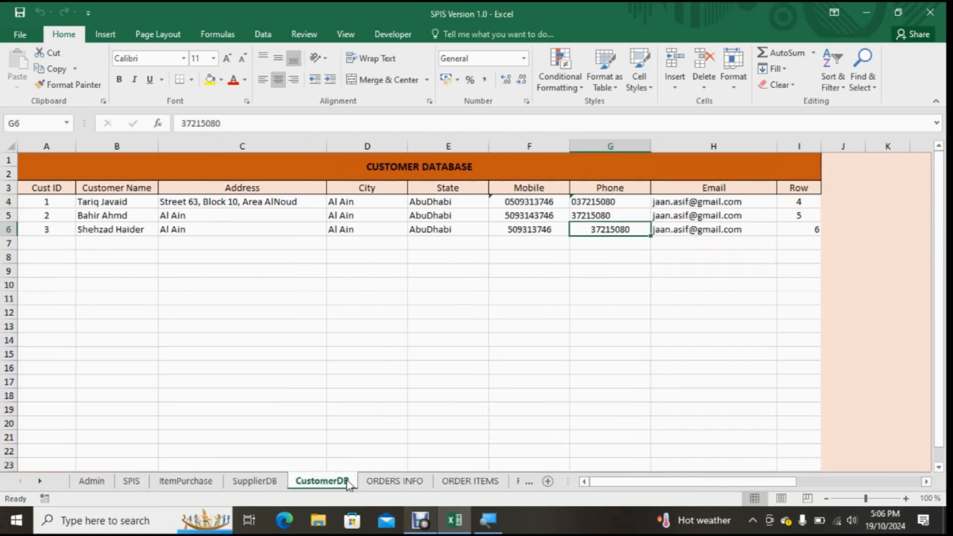
pyautogui.click(383, 482)
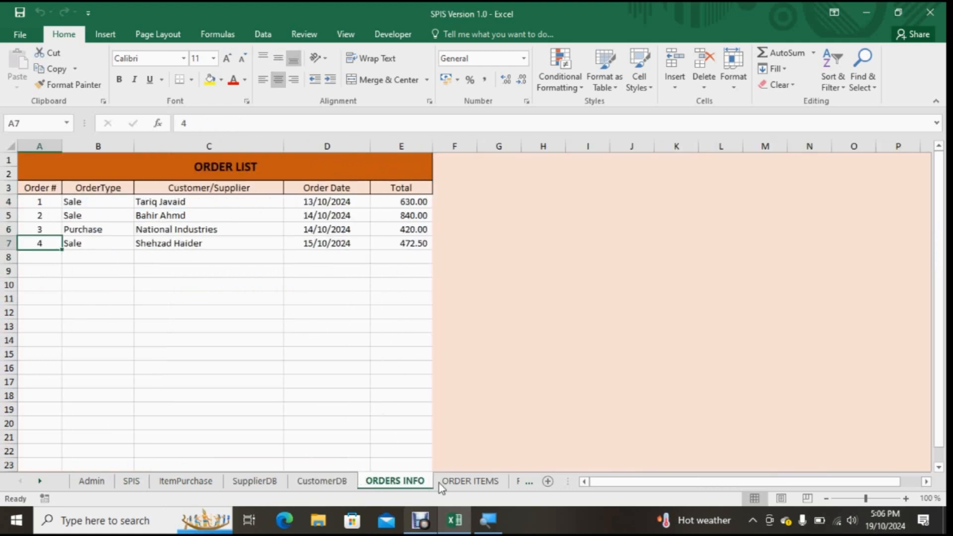
pyautogui.click(460, 482)
pyautogui.click(520, 482)
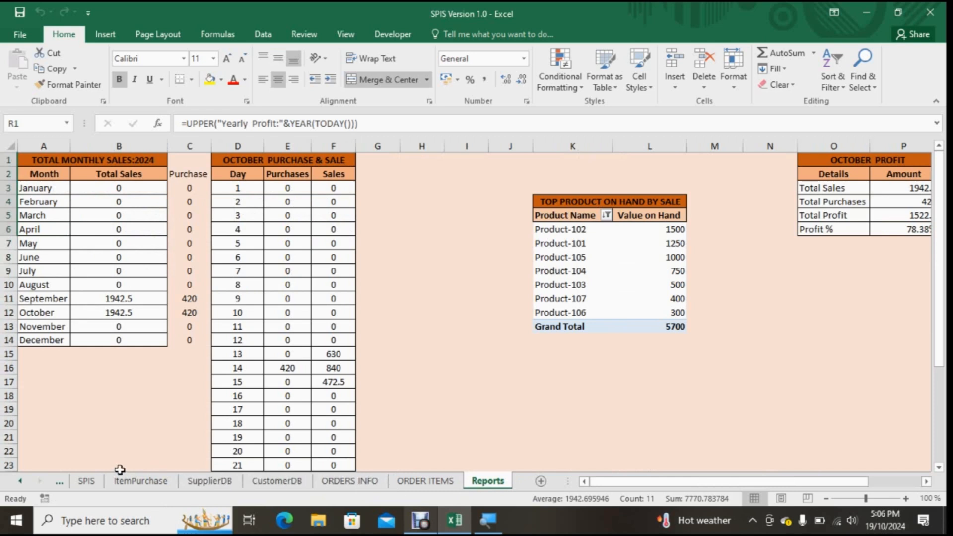
pyautogui.click(84, 482)
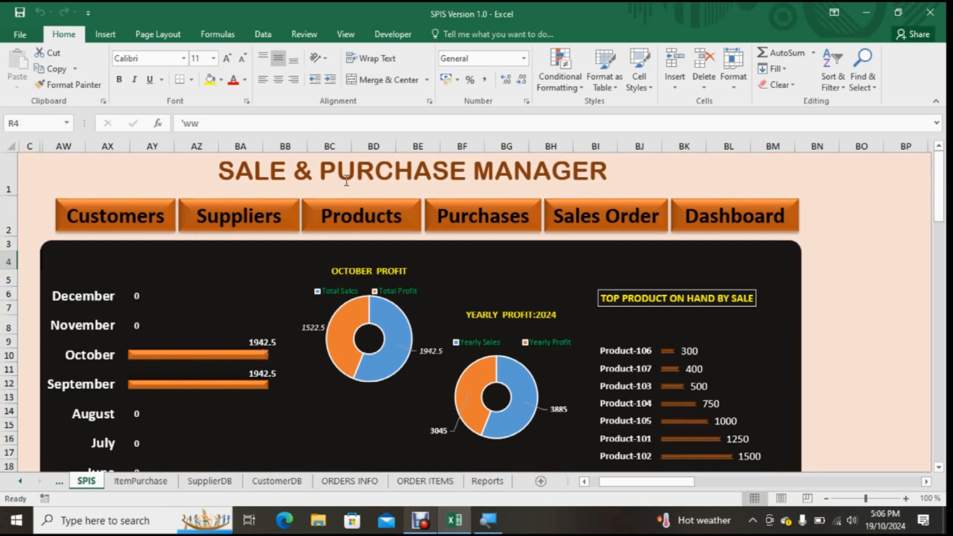
# Step: Show the Purchases form and unhide helper columns A and B beside it
pyautogui.click(508, 225)
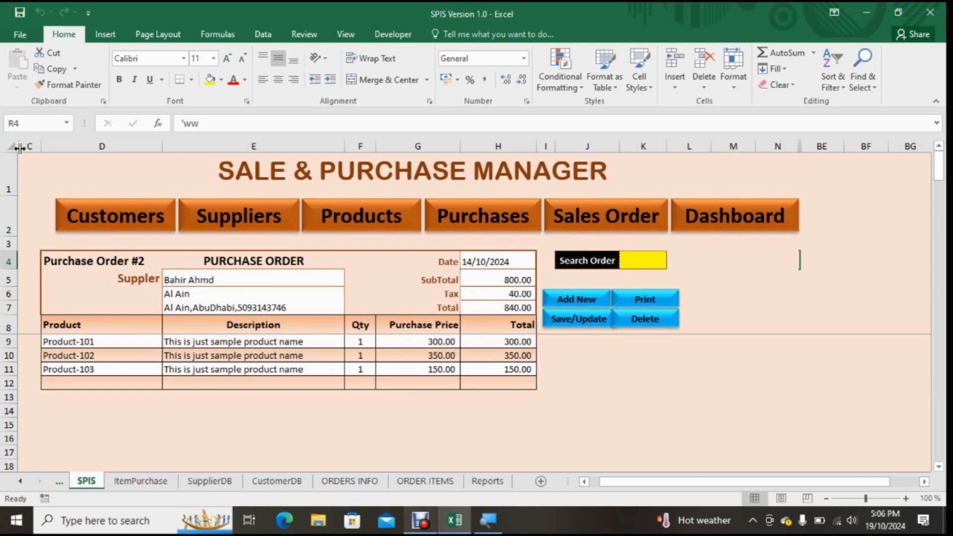
pyautogui.doubleClick(20, 147)
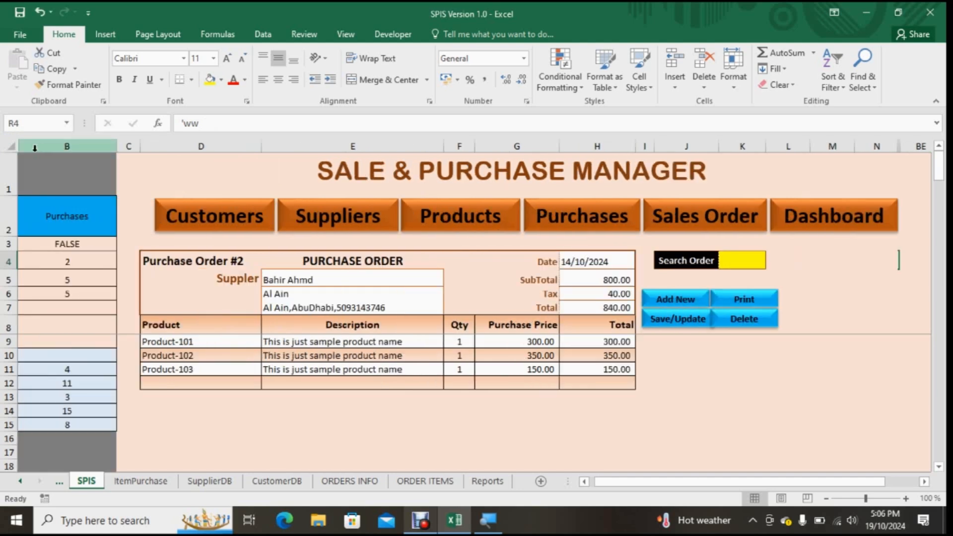
pyautogui.moveTo(20, 147); pyautogui.dragTo(87, 146)
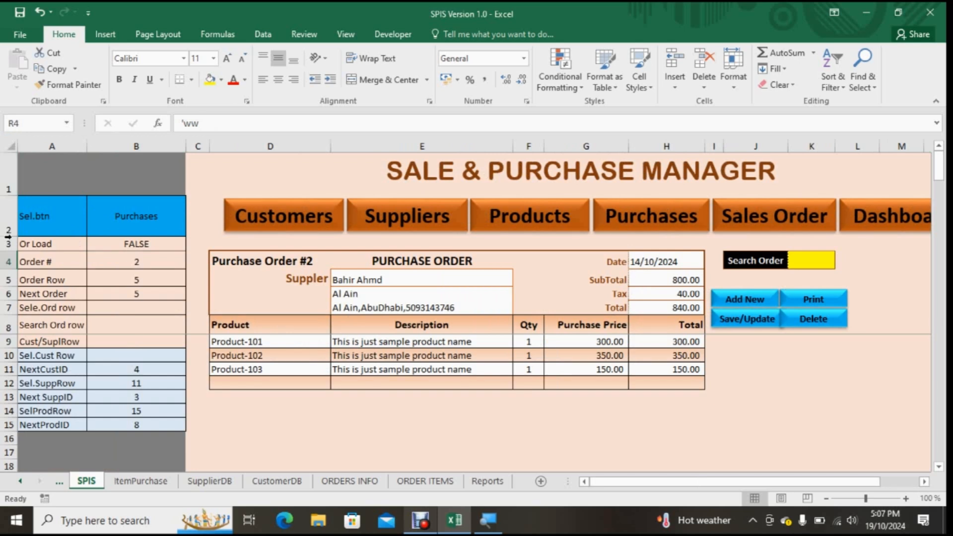
# Step: Examine the helper cells in columns A and B, from the Sel.btn row down to the NextProdID row
pyautogui.moveTo(60, 173); pyautogui.dragTo(105, 447)
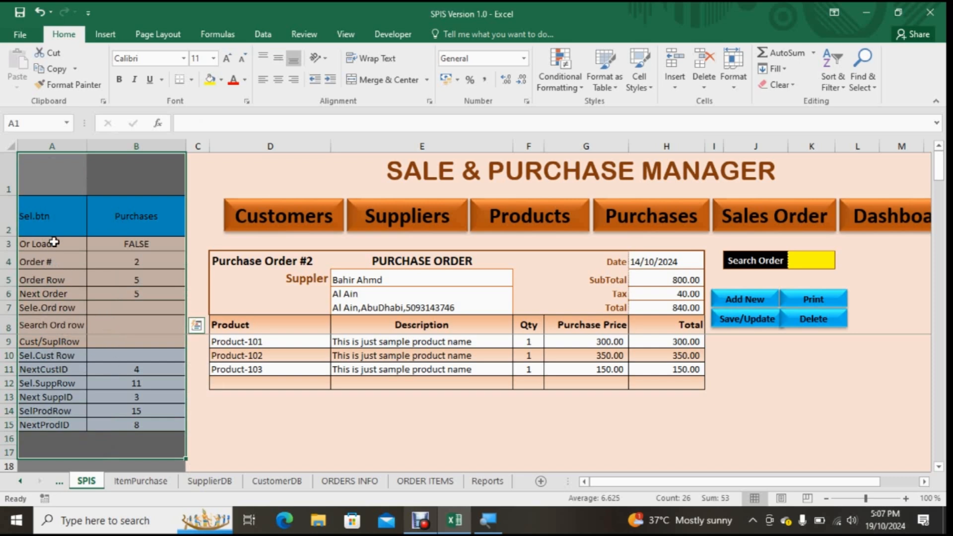
pyautogui.moveTo(47, 243); pyautogui.dragTo(55, 424)
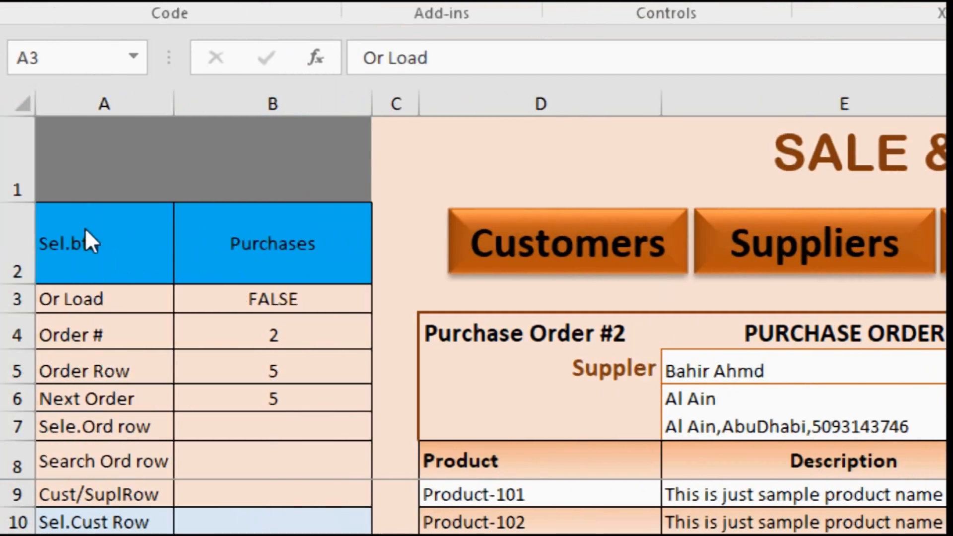
pyautogui.click(101, 230)
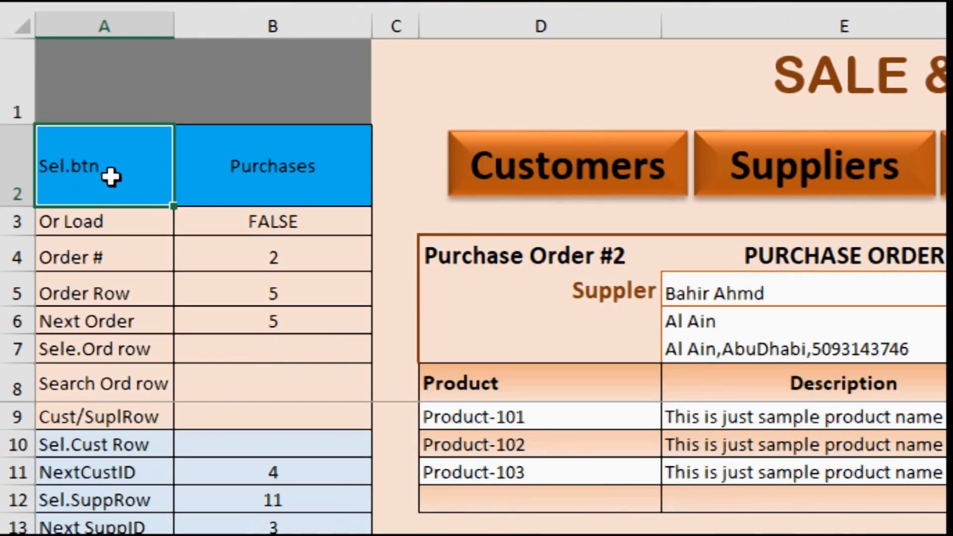
pyautogui.click(61, 230)
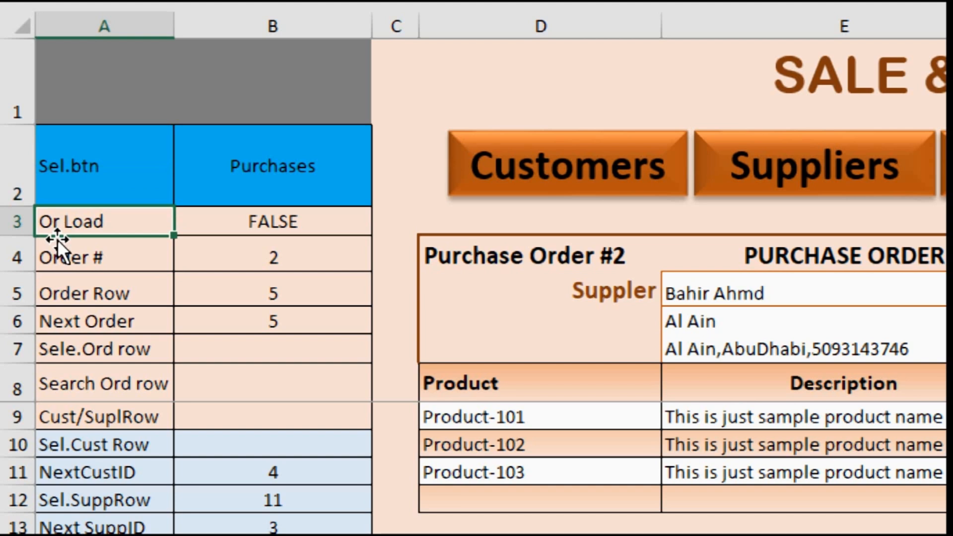
pyautogui.click(17, 317)
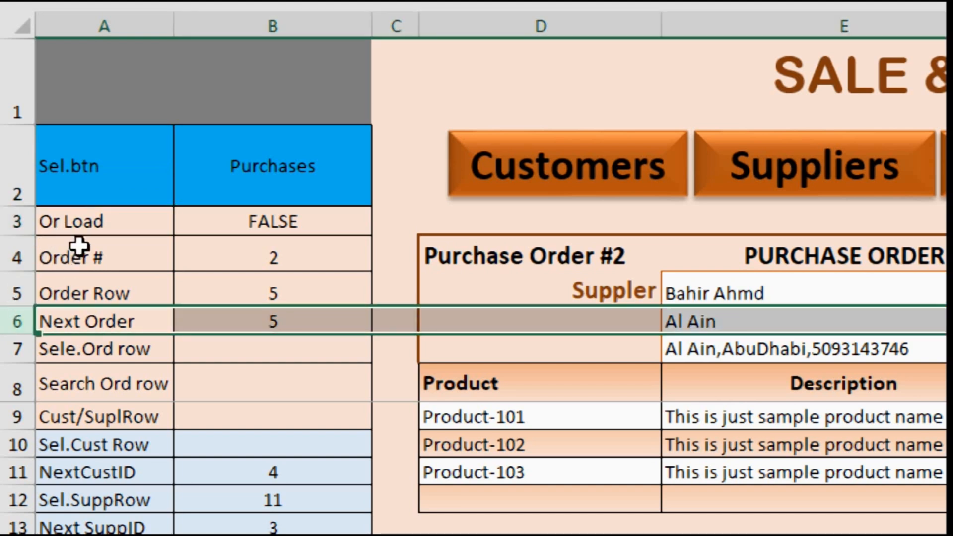
pyautogui.click(74, 224)
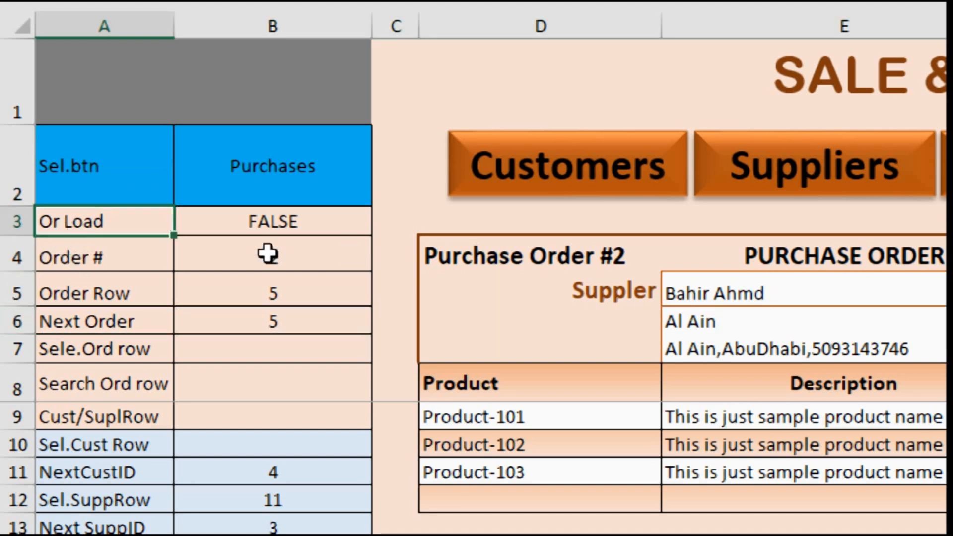
pyautogui.click(122, 257)
pyautogui.click(100, 294)
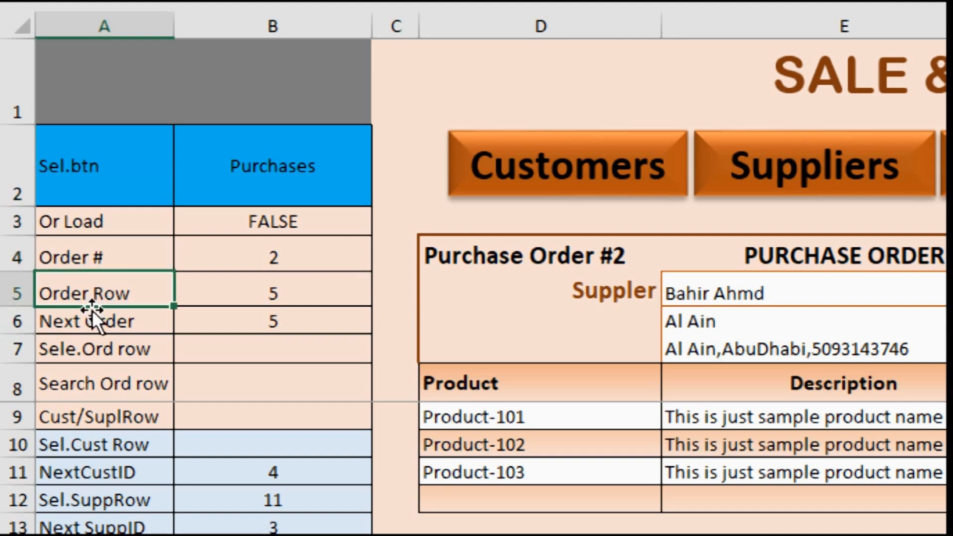
pyautogui.click(76, 320)
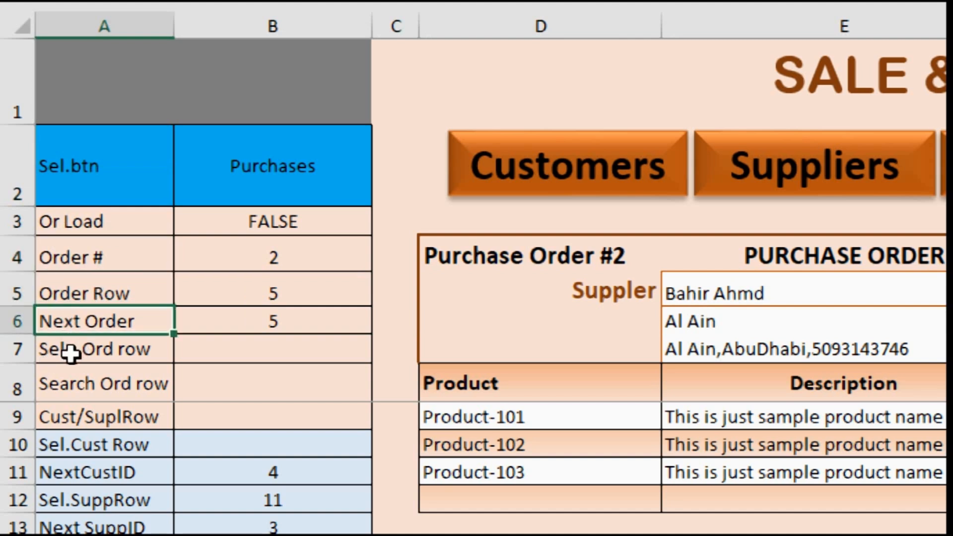
pyautogui.click(70, 353)
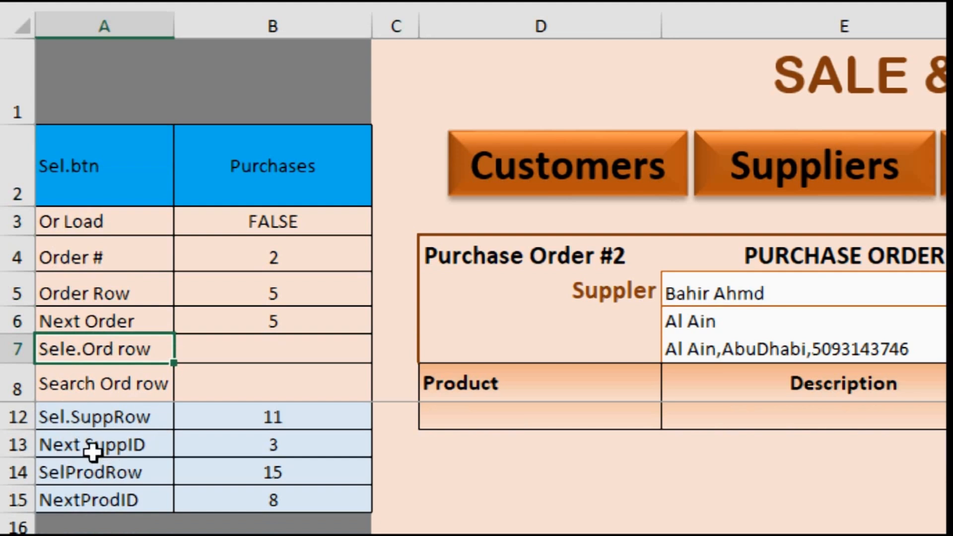
pyautogui.scroll(-1, 146, 479)
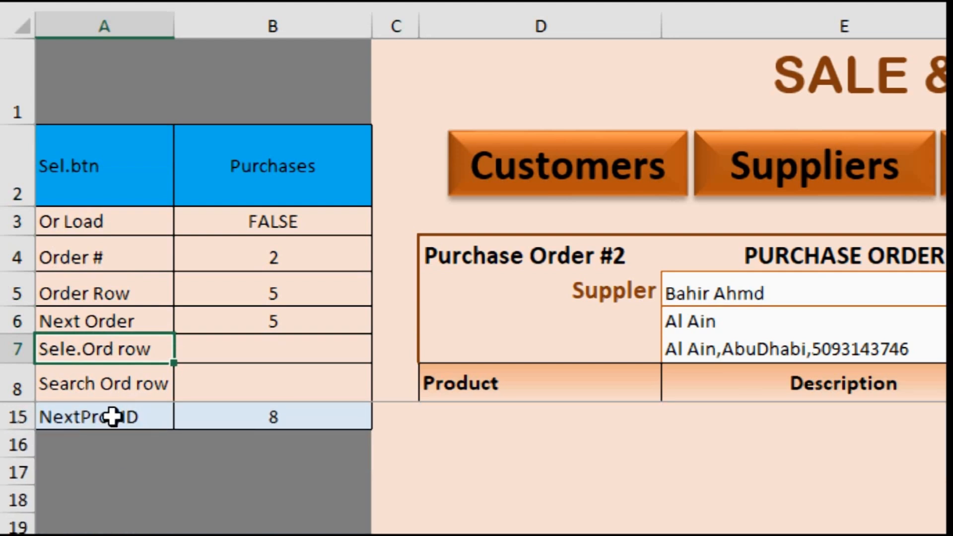
pyautogui.scroll(1, 133, 397)
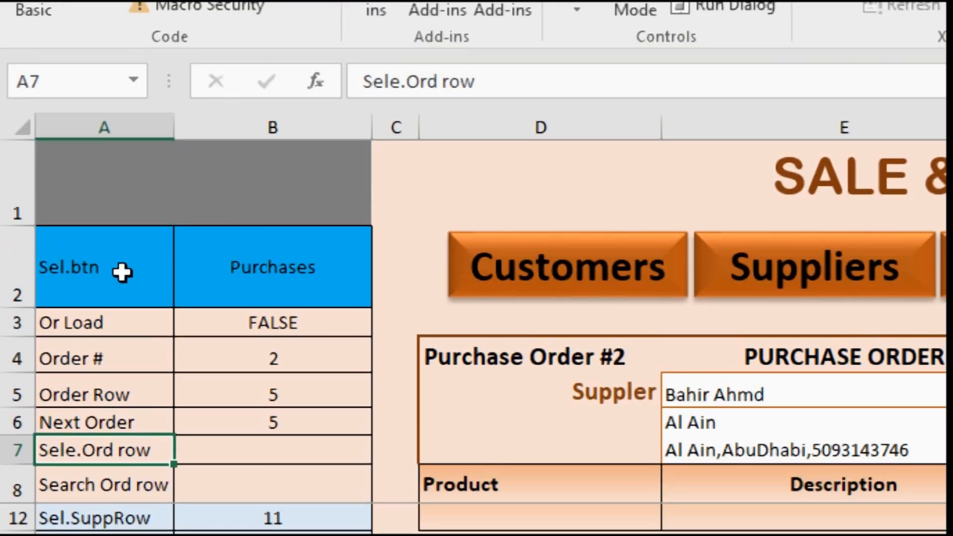
# Step: Check how the Sel.btn value in B2 follows the chosen form by switching to Sales Order and back to Purchases
pyautogui.click(103, 264)
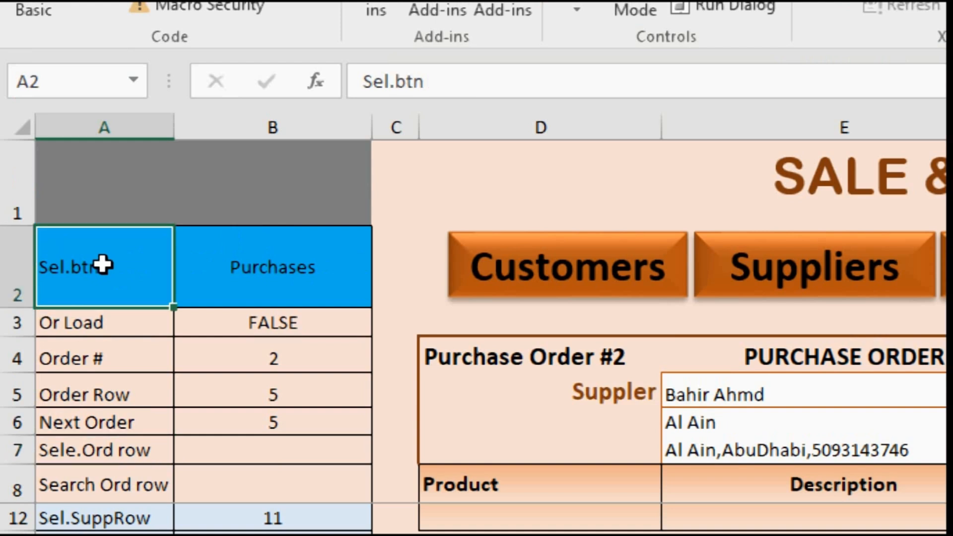
pyautogui.click(264, 254)
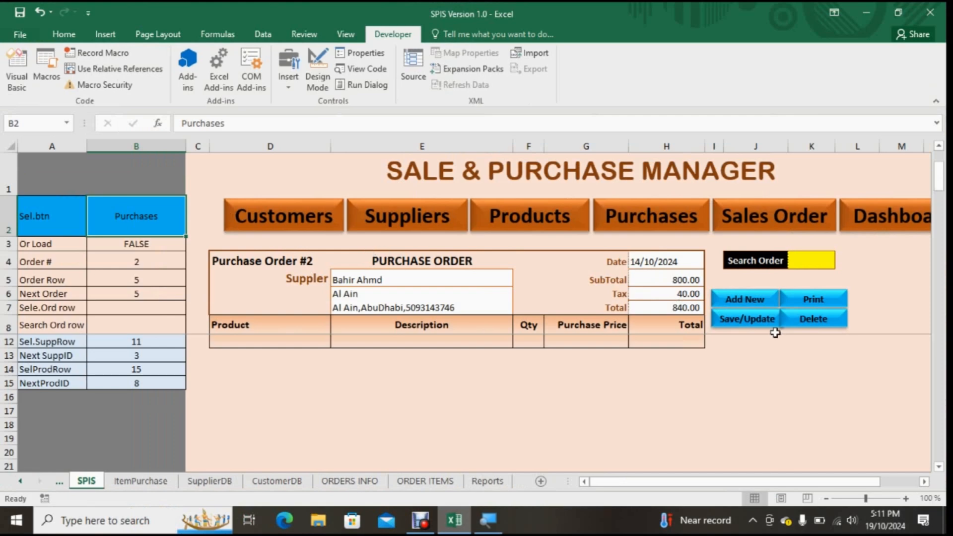
pyautogui.click(759, 216)
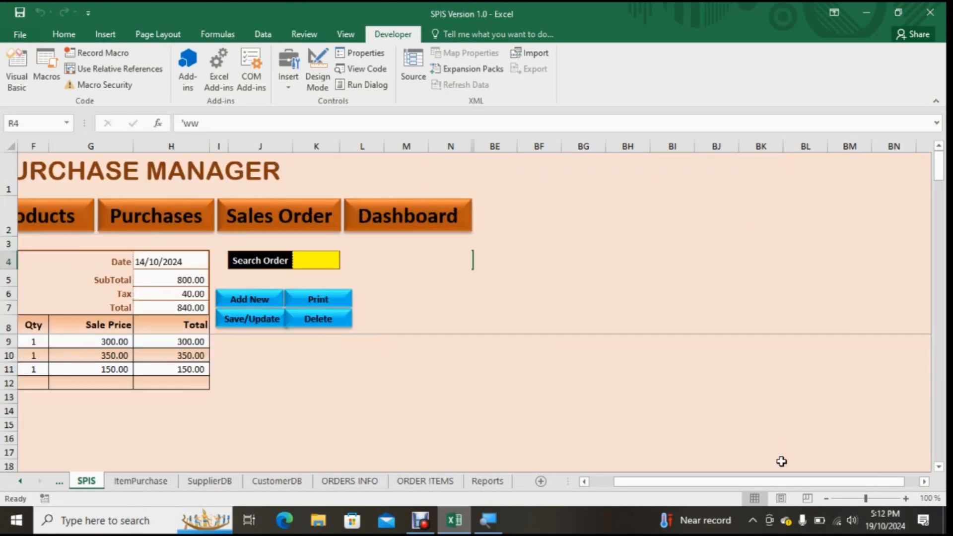
pyautogui.moveTo(742, 483); pyautogui.dragTo(616, 484)
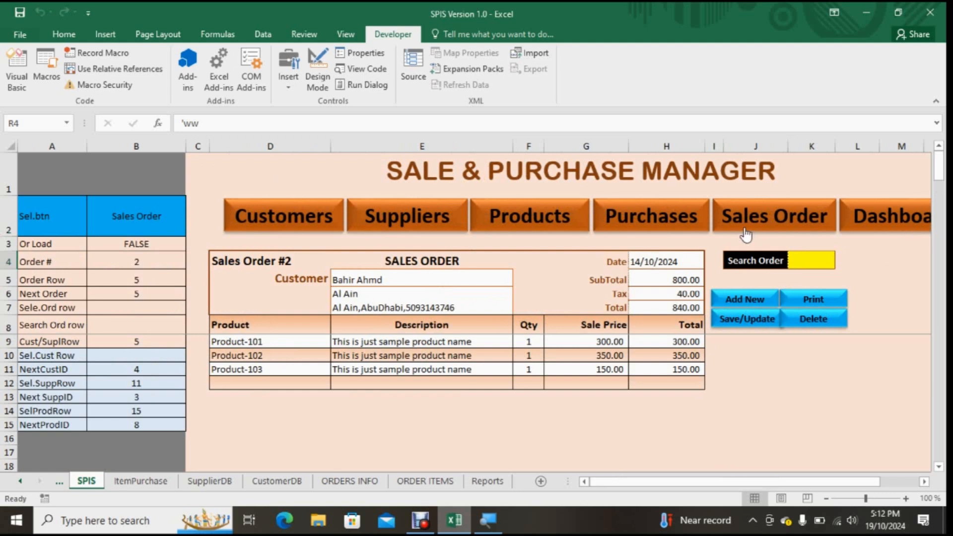
pyautogui.moveTo(253, 262); pyautogui.dragTo(652, 377)
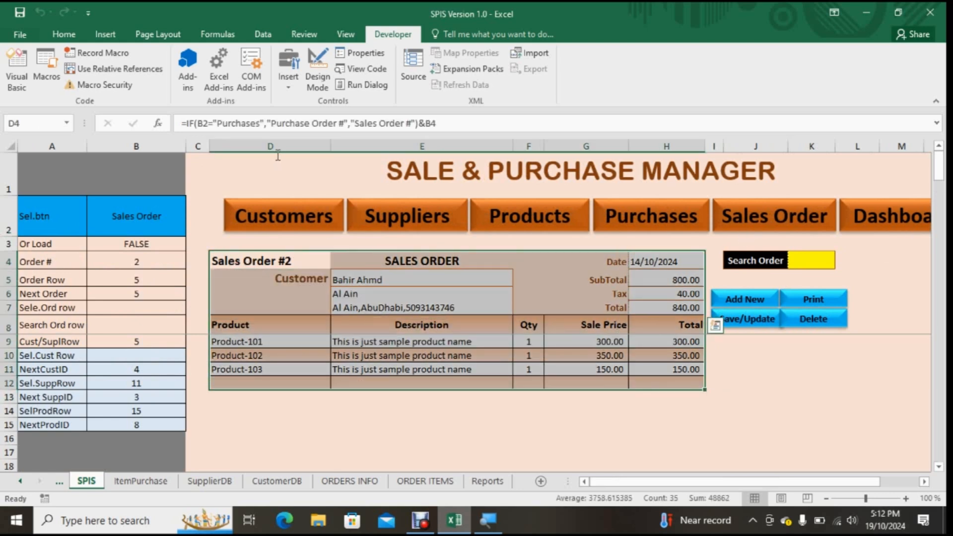
pyautogui.click(673, 204)
pyautogui.moveTo(677, 490); pyautogui.dragTo(557, 485)
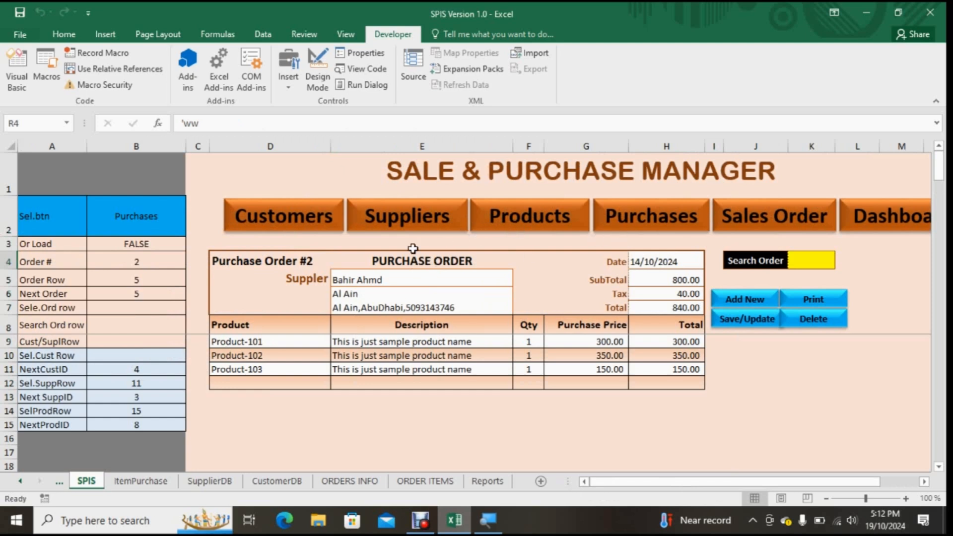
# Step: Inspect the formulas behind the order number, form title and supplier label, and the contents of supplier cell E5
pyautogui.click(259, 263)
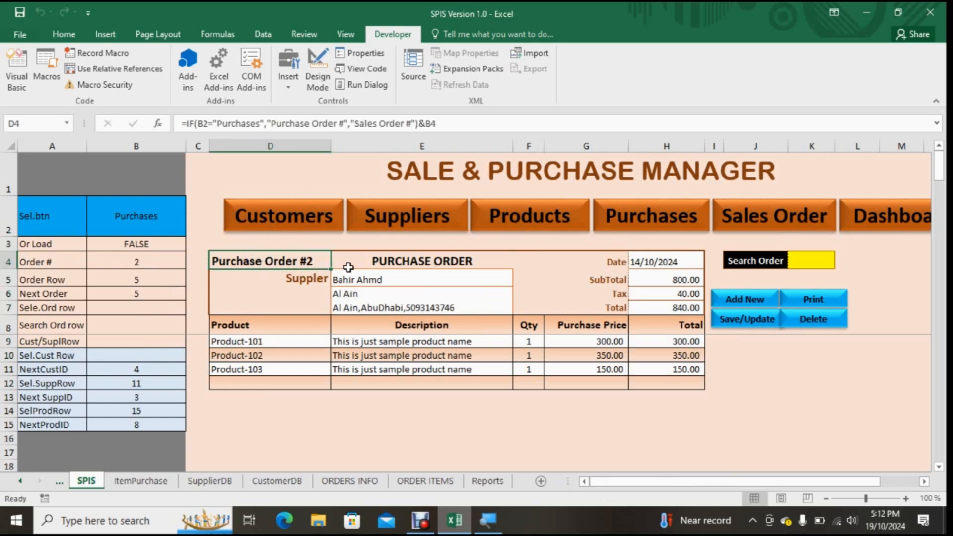
pyautogui.click(407, 262)
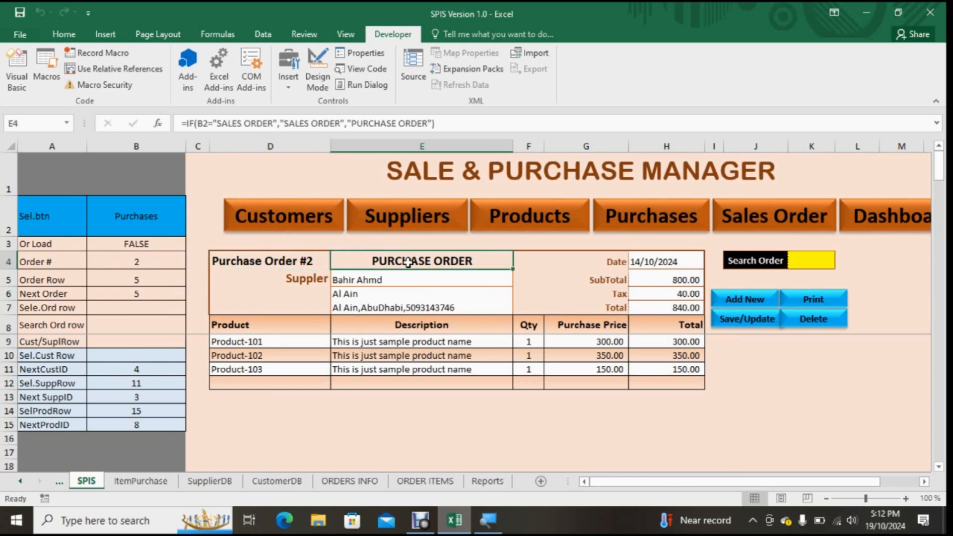
pyautogui.click(316, 281)
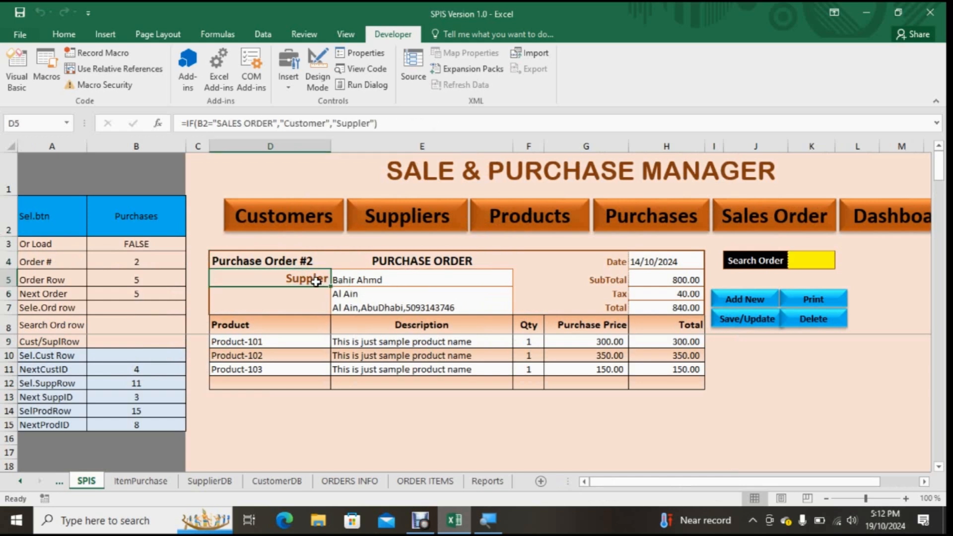
pyautogui.click(380, 280)
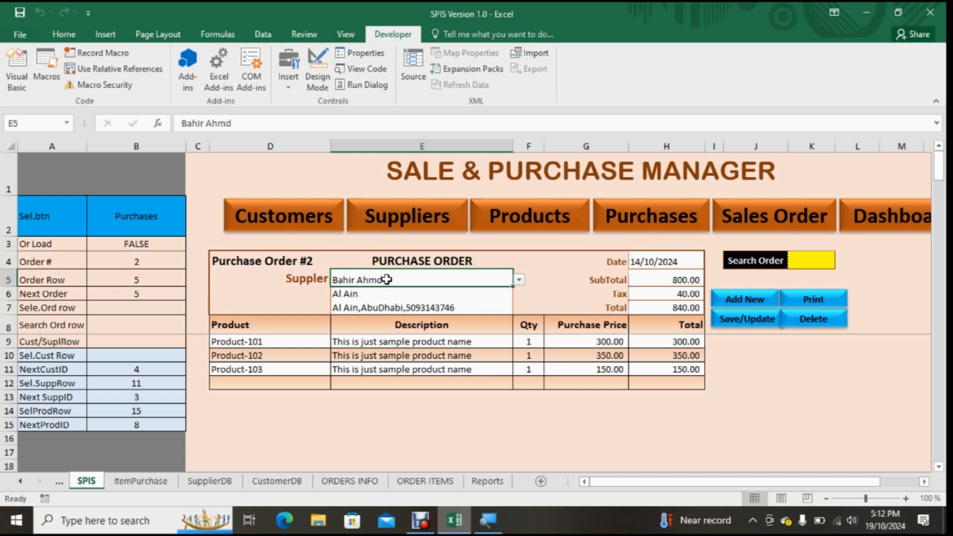
# Step: Start a new purchase order and view the choices offered in its supplier list without selecting one
pyautogui.click(766, 300)
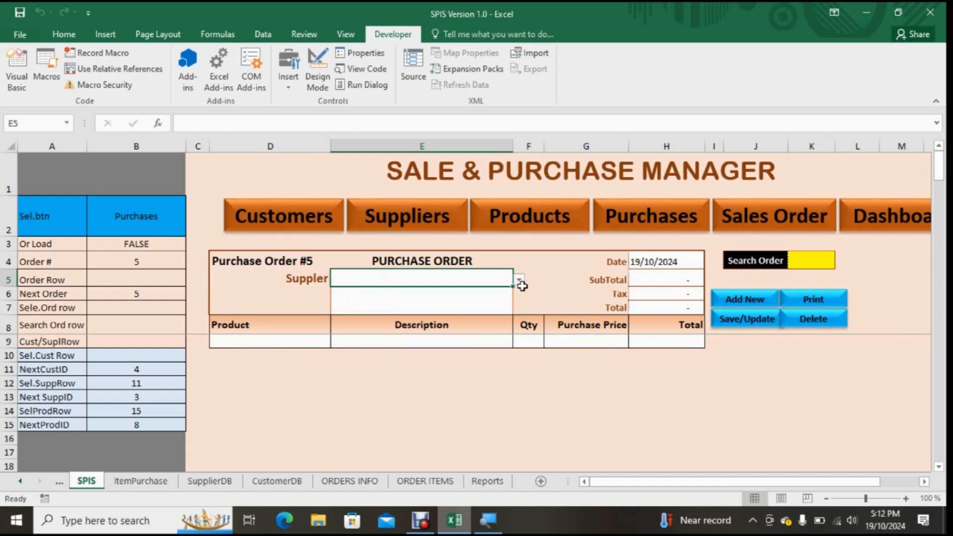
pyautogui.click(519, 280)
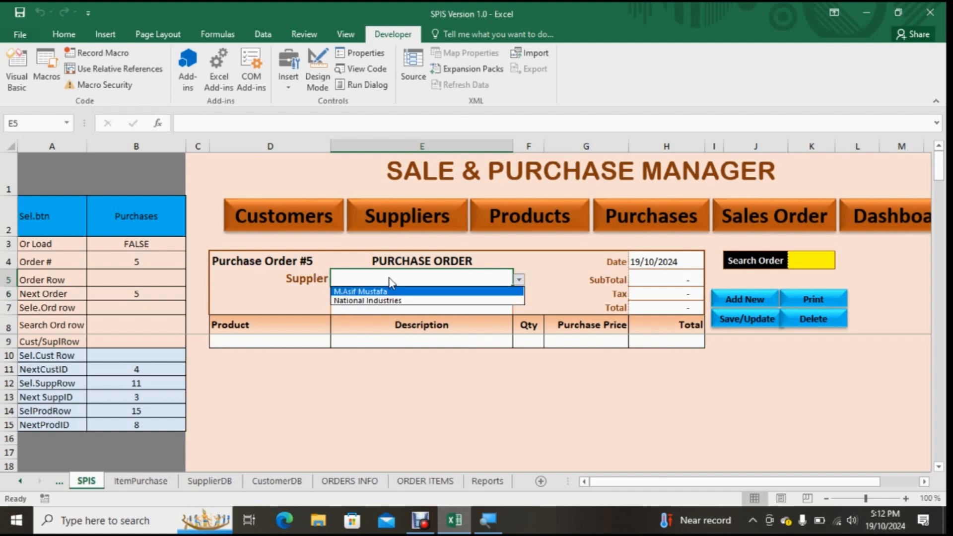
pyautogui.click(516, 261)
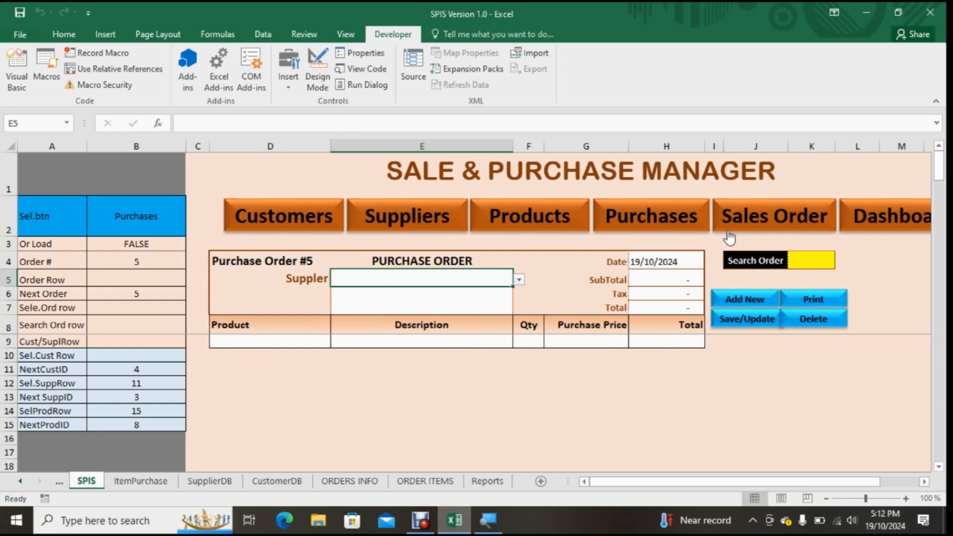
# Step: Switch to the Sales Order form and inspect B2 and the formulas behind the order number, form title and price header
pyautogui.click(728, 214)
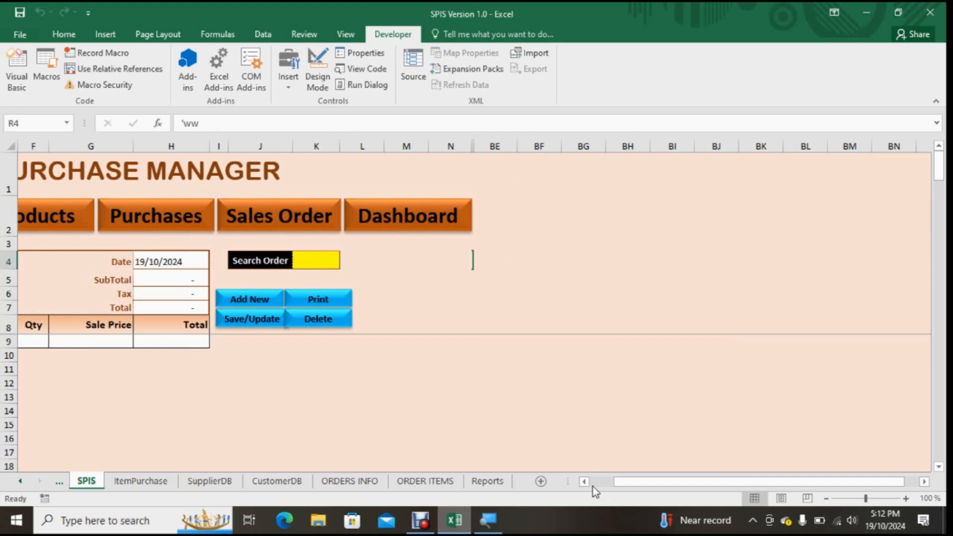
pyautogui.click(586, 482)
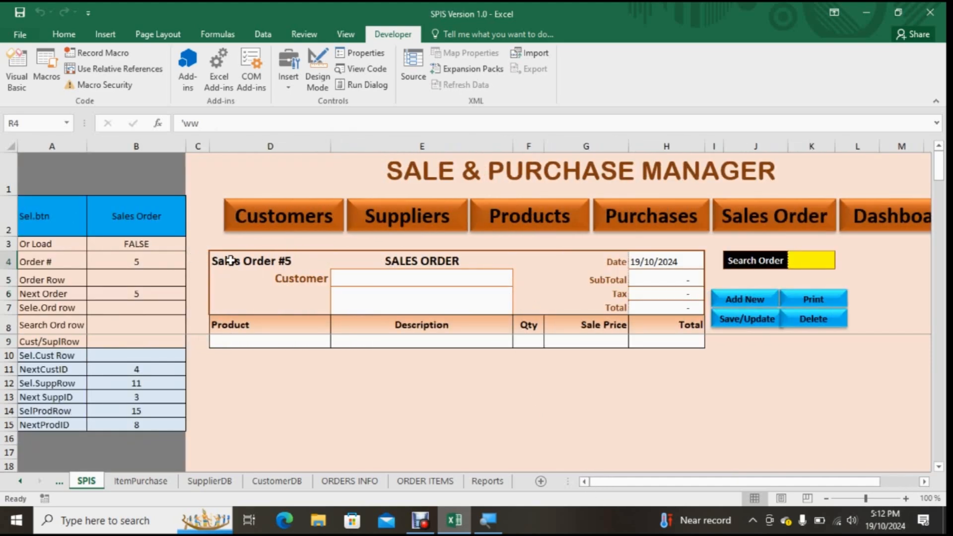
pyautogui.click(156, 222)
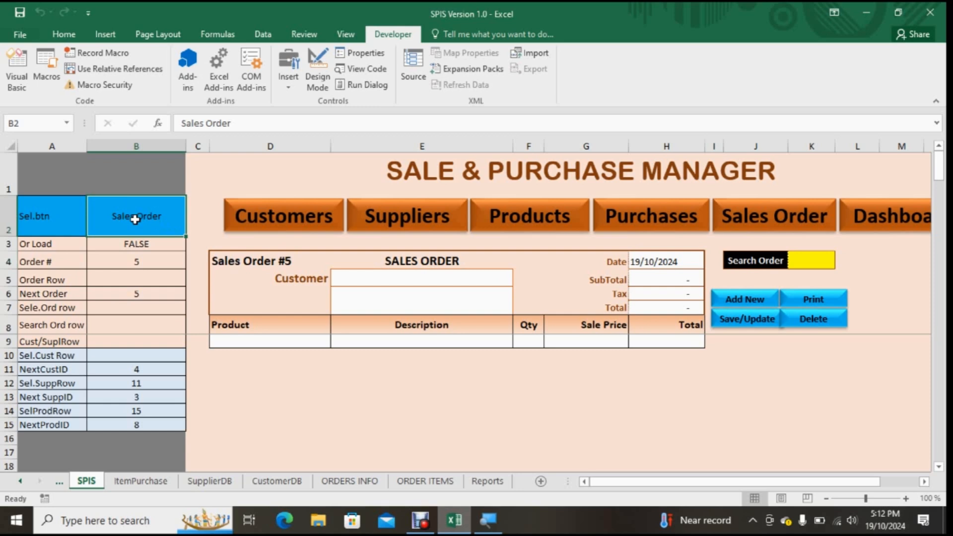
pyautogui.click(222, 261)
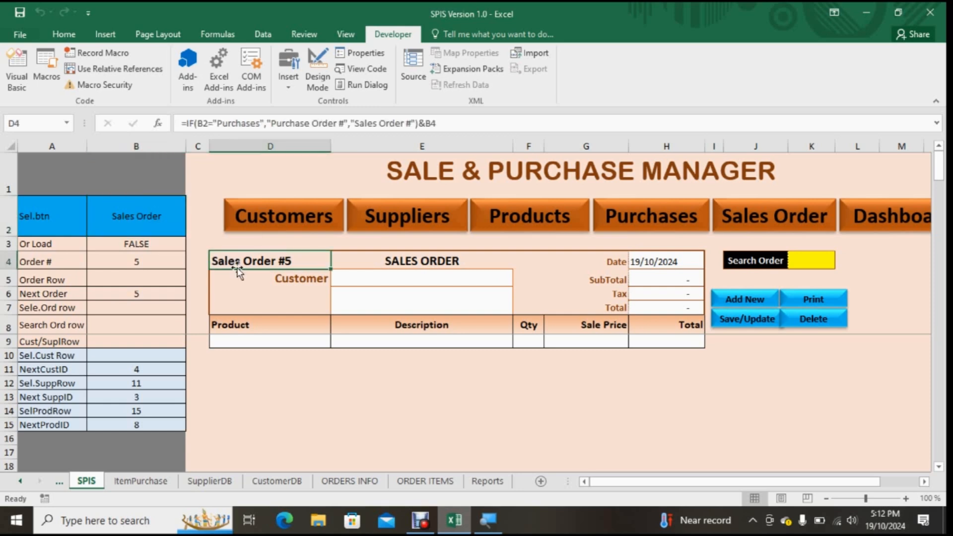
pyautogui.click(416, 260)
pyautogui.click(592, 327)
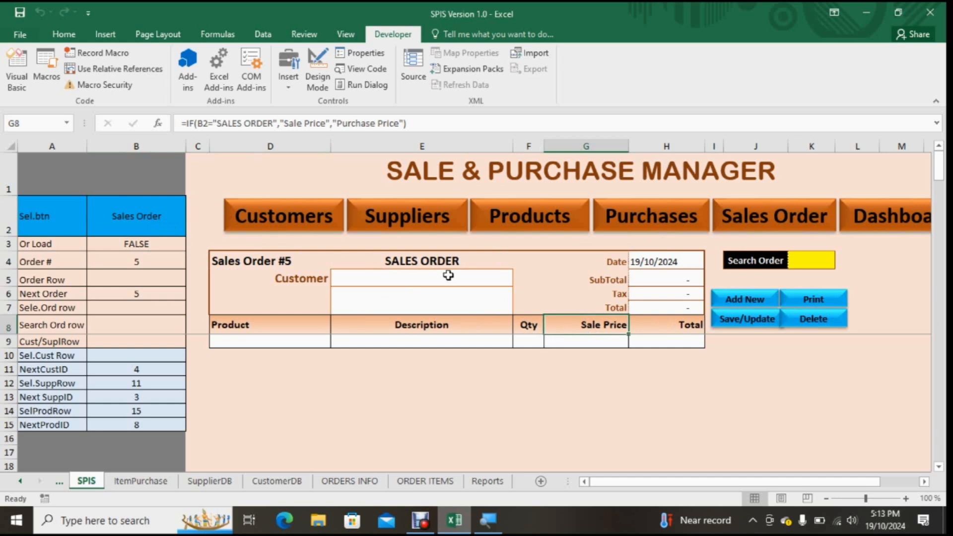
# Step: Return to the Purchases form and unhide the columns between N and BE
pyautogui.click(632, 218)
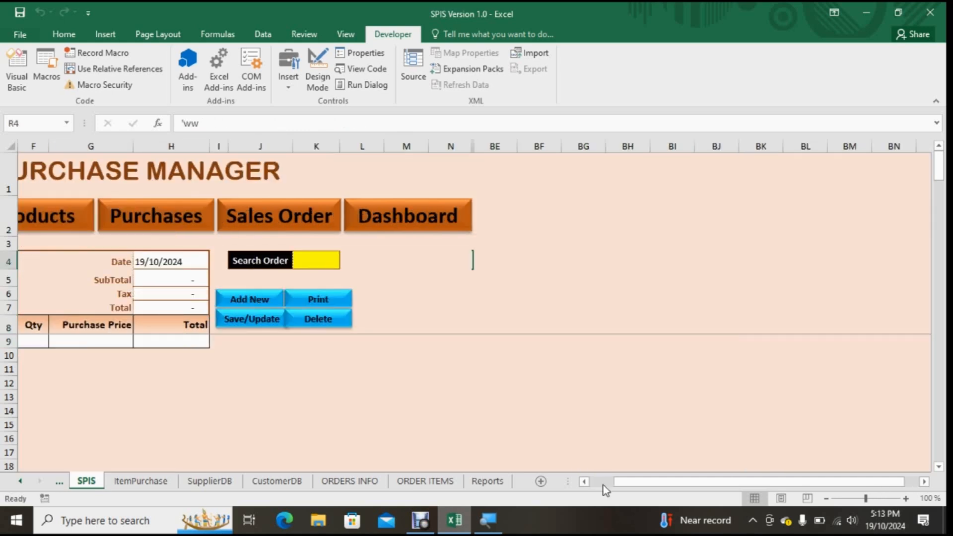
pyautogui.click(584, 482)
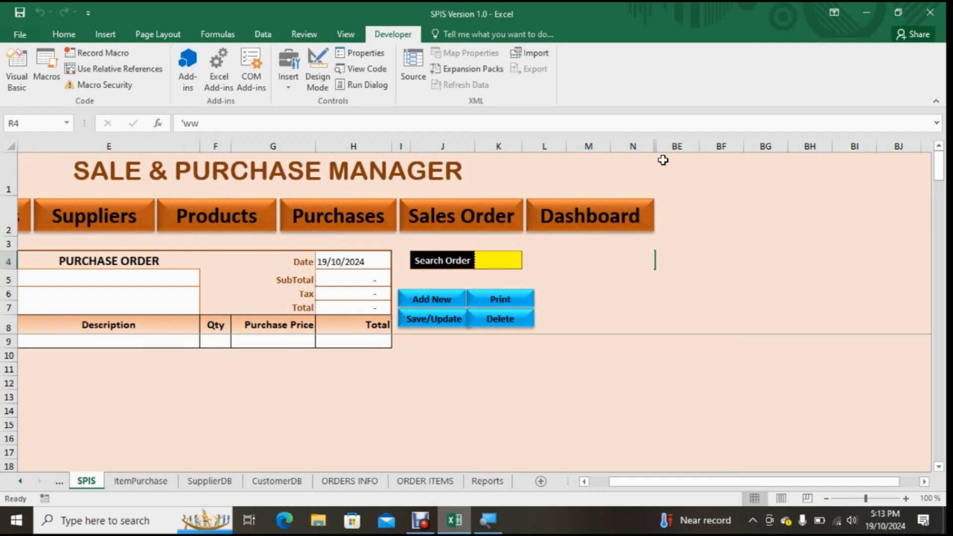
pyautogui.moveTo(657, 166)
pyautogui.mouseDown()
pyautogui.moveTo(661, 160)
pyautogui.moveTo(645, 161)
pyautogui.mouseUp()
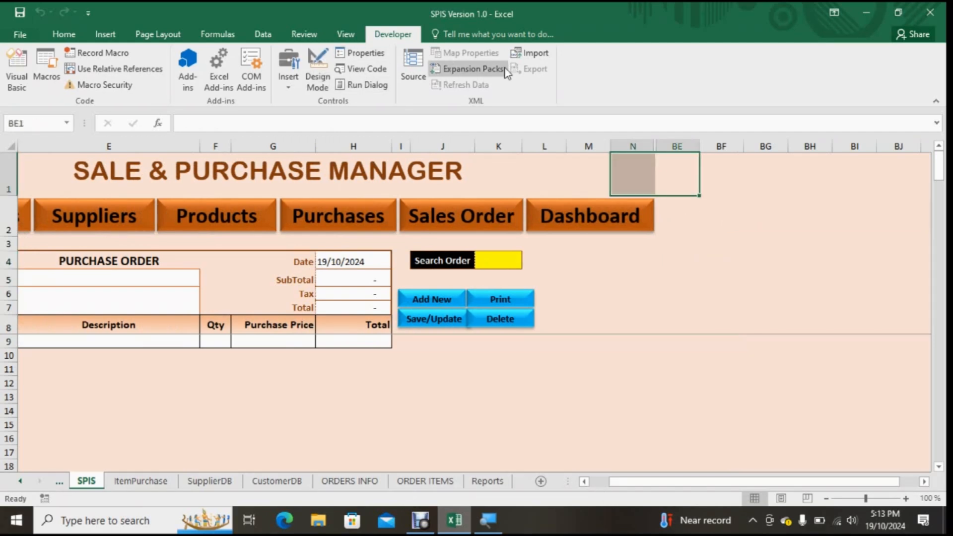
pyautogui.click(64, 34)
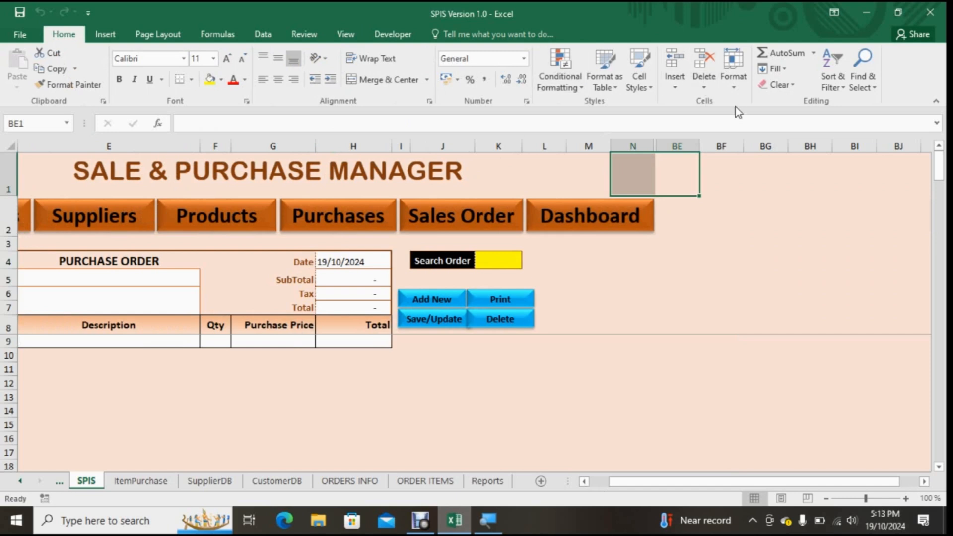
pyautogui.click(730, 89)
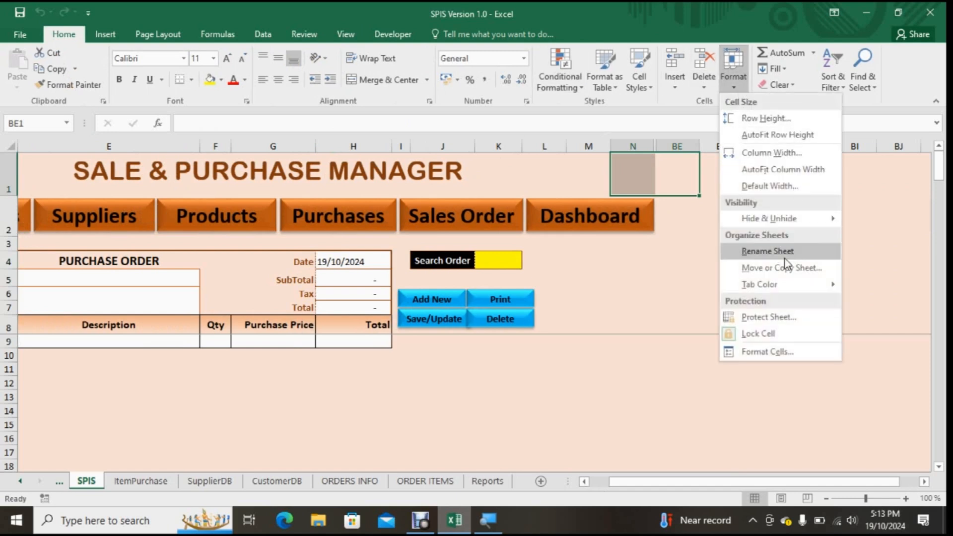
pyautogui.moveTo(805, 222)
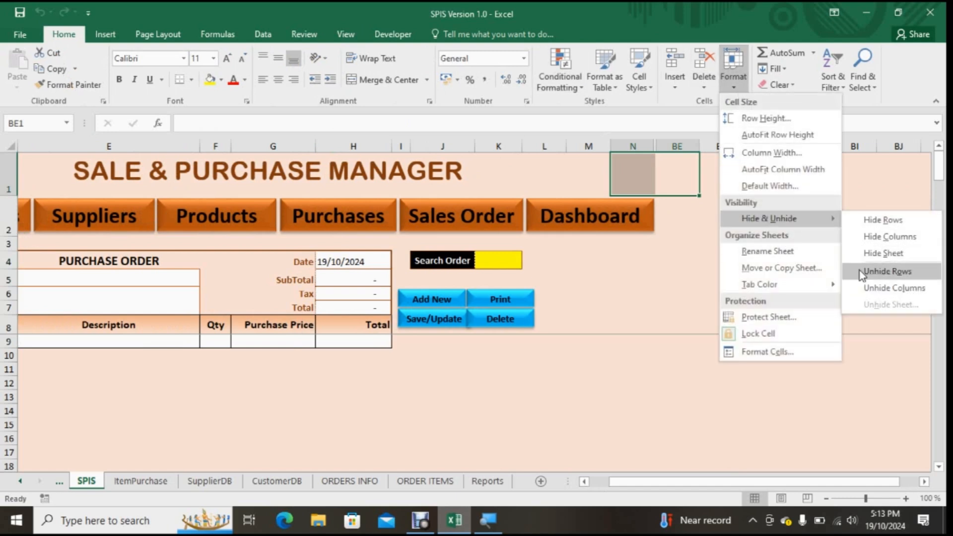
pyautogui.click(862, 286)
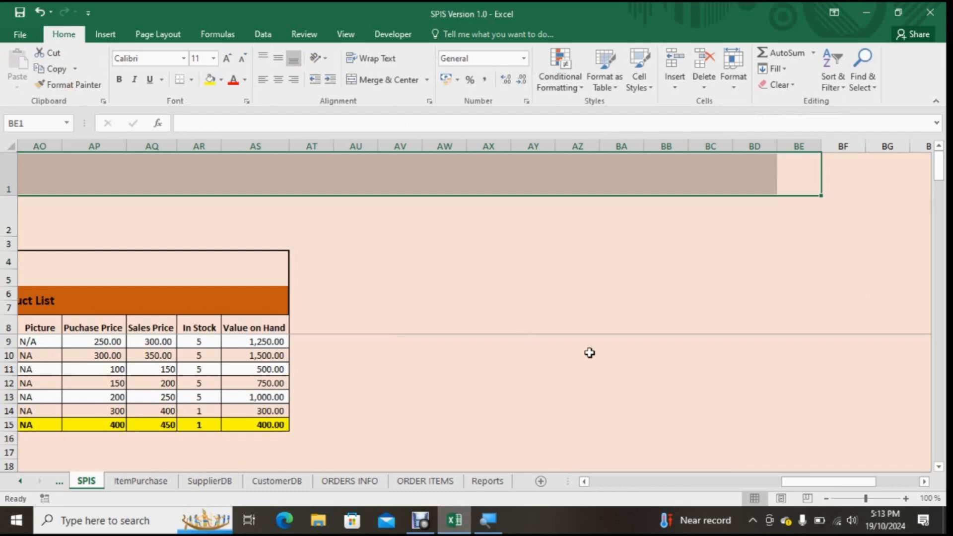
# Step: Examine the Sel.btn value in B2 and how the form title and order number formulas depend on it in the Purchases form
pyautogui.moveTo(787, 480); pyautogui.dragTo(504, 481)
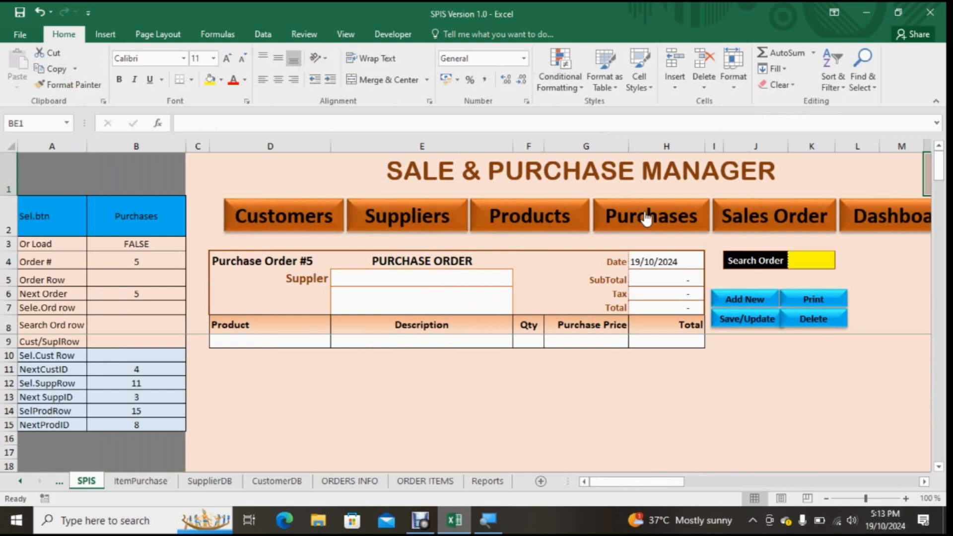
pyautogui.click(107, 216)
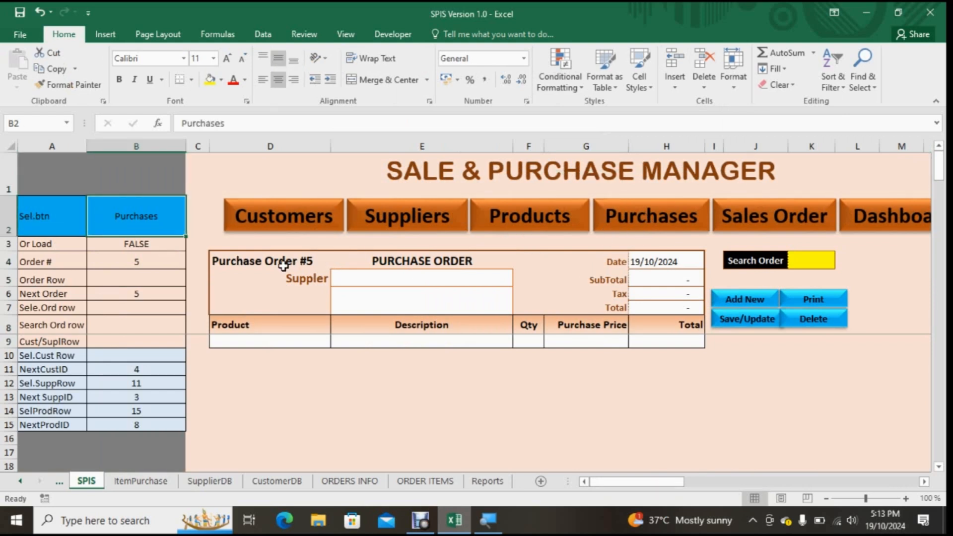
pyautogui.click(395, 261)
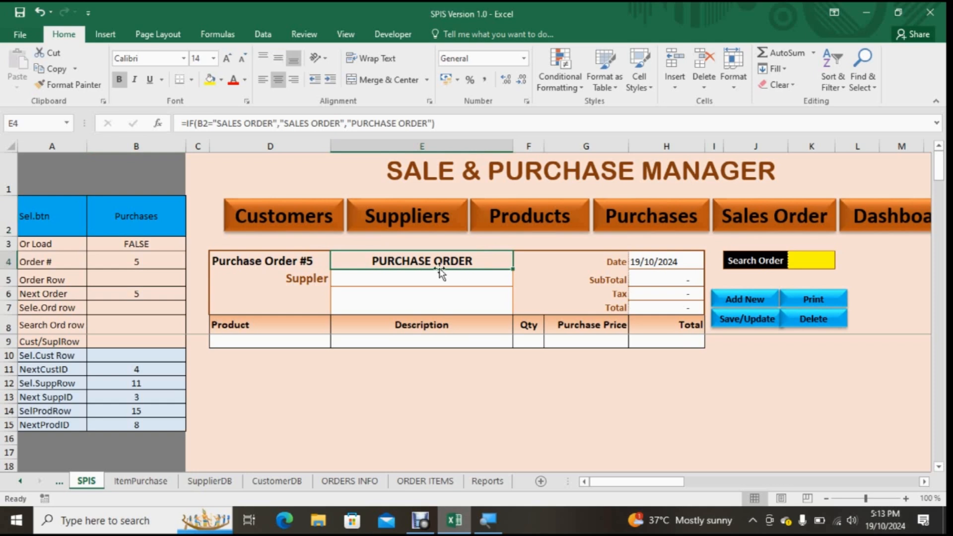
pyautogui.click(466, 122)
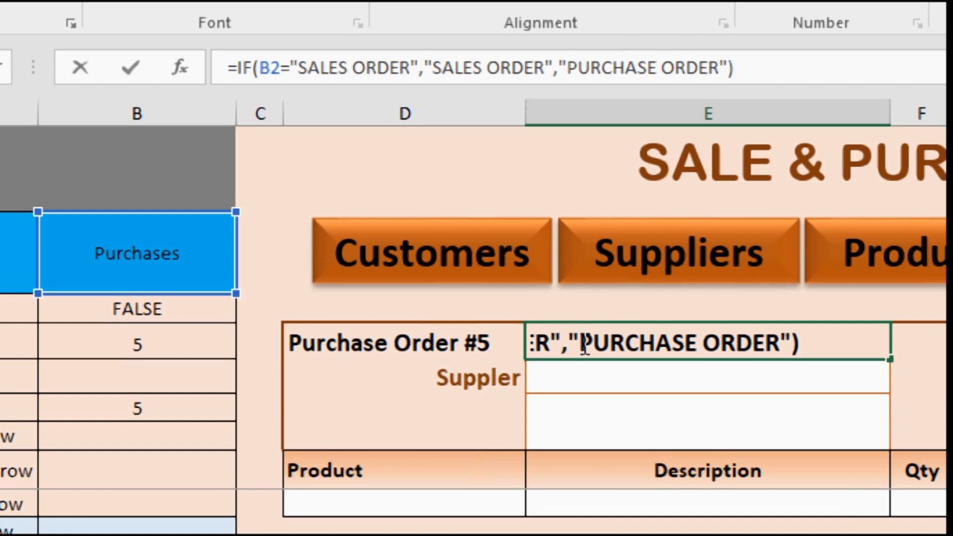
pyautogui.click(378, 347)
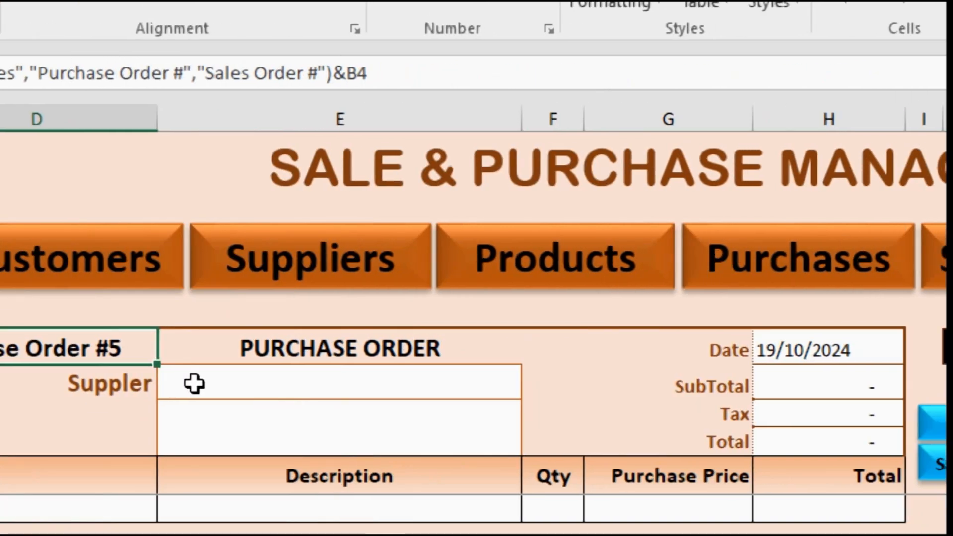
pyautogui.click(261, 347)
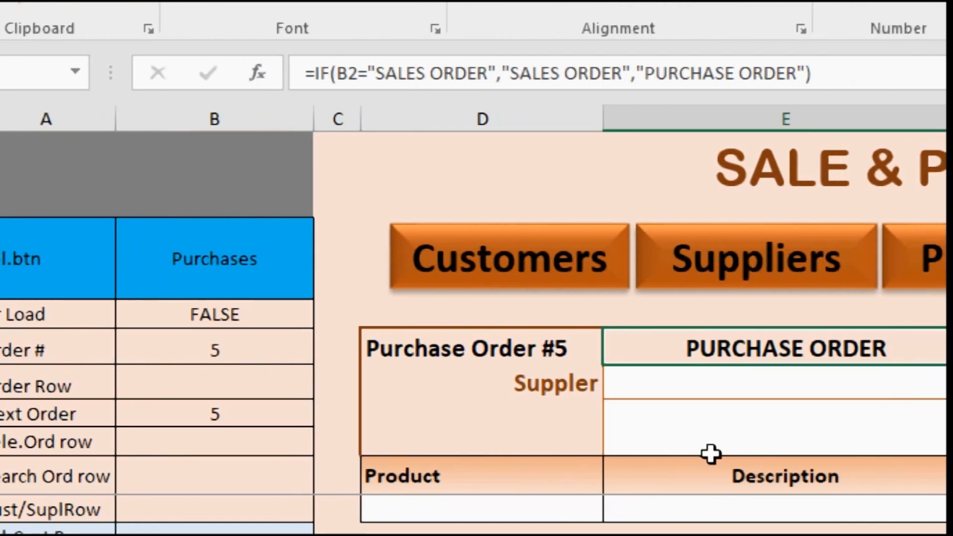
# Step: Correct the misspelled purchase label in the D5 formula to "Supplier"
pyautogui.click(536, 387)
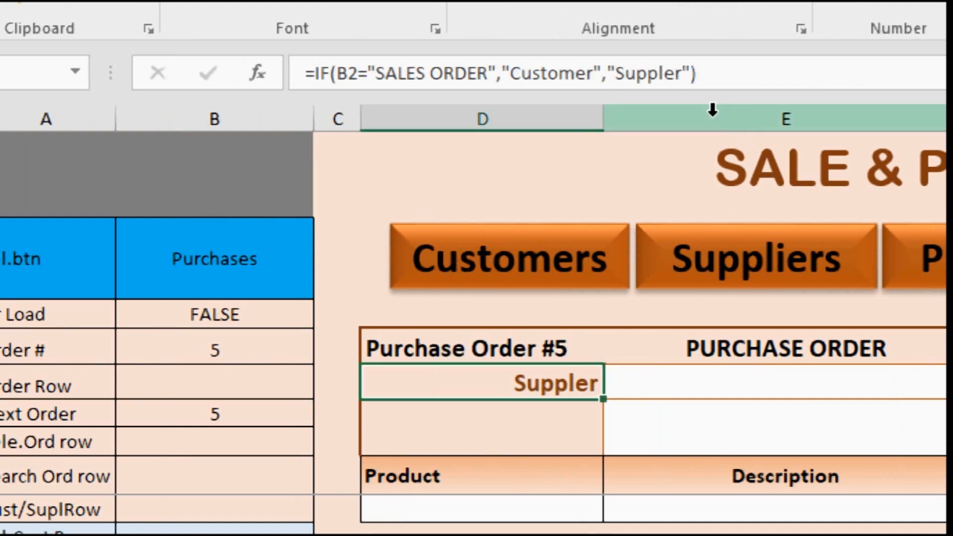
pyautogui.click(665, 75)
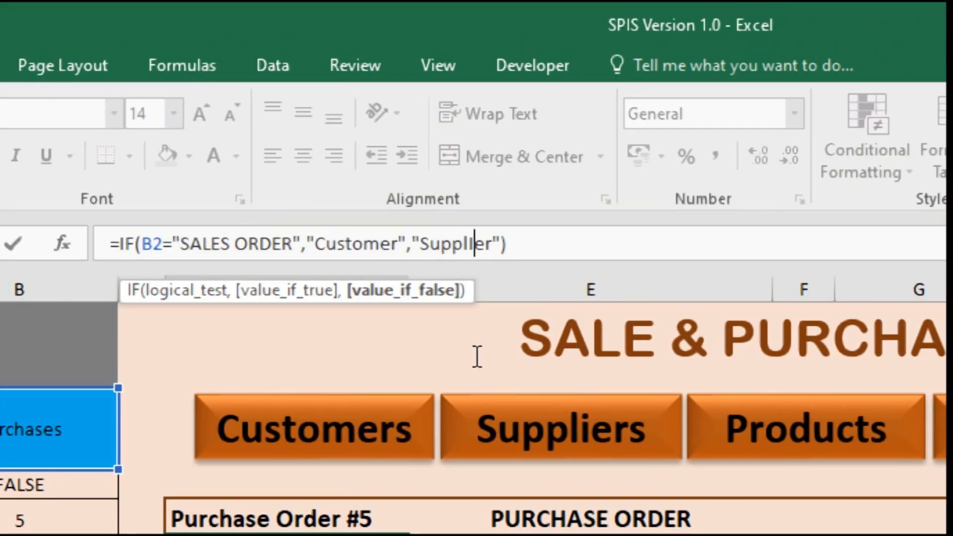
pyautogui.write('i')
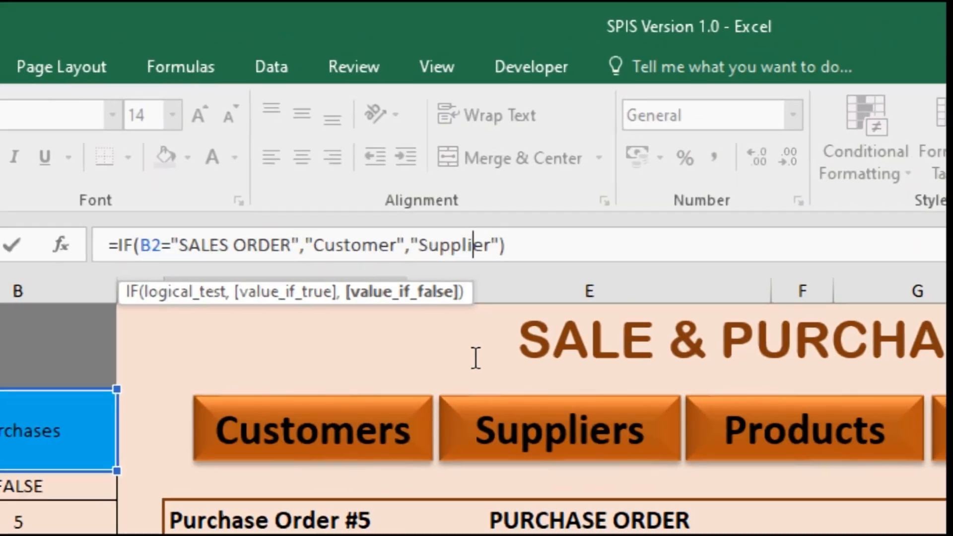
pyautogui.press('Return')
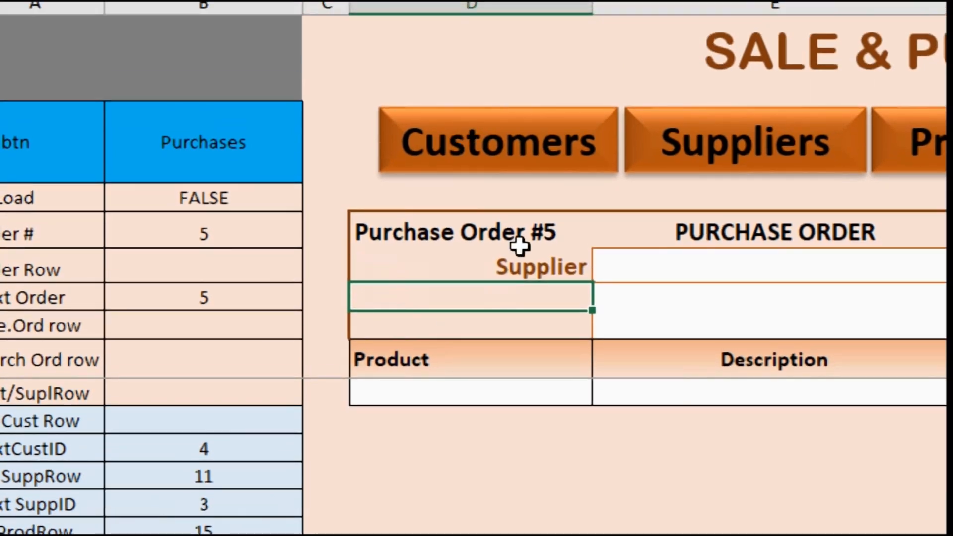
pyautogui.click(493, 269)
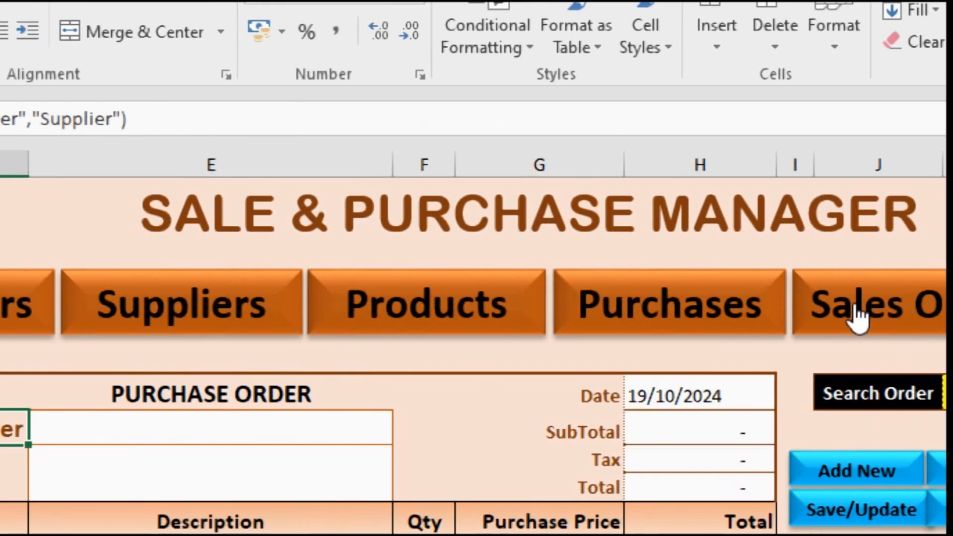
# Step: Show the Sales Order form again and check the Sel.btn value, customer label and Sale Price header formula
pyautogui.click(856, 317)
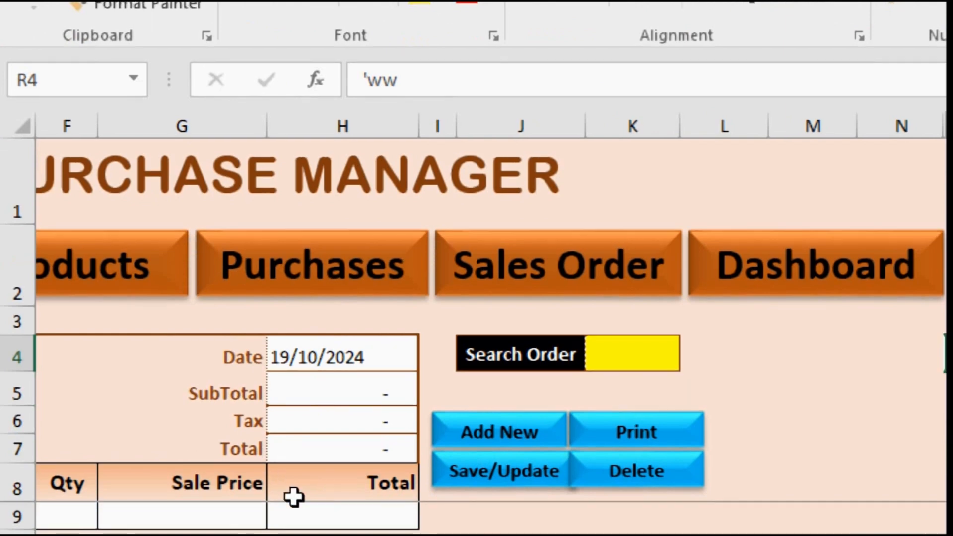
pyautogui.press('Left')
pyautogui.press('Left')
pyautogui.press('Left')
pyautogui.press('Left')
pyautogui.press('Left')
pyautogui.press('Left')
pyautogui.press('Left')
pyautogui.press('Left')
pyautogui.press('Left')
pyautogui.press('Left')
pyautogui.press('Left')
pyautogui.press('Left')
pyautogui.press('Left')
pyautogui.press('Left')
pyautogui.press('Left')
pyautogui.press('Left')
pyautogui.press('Left')
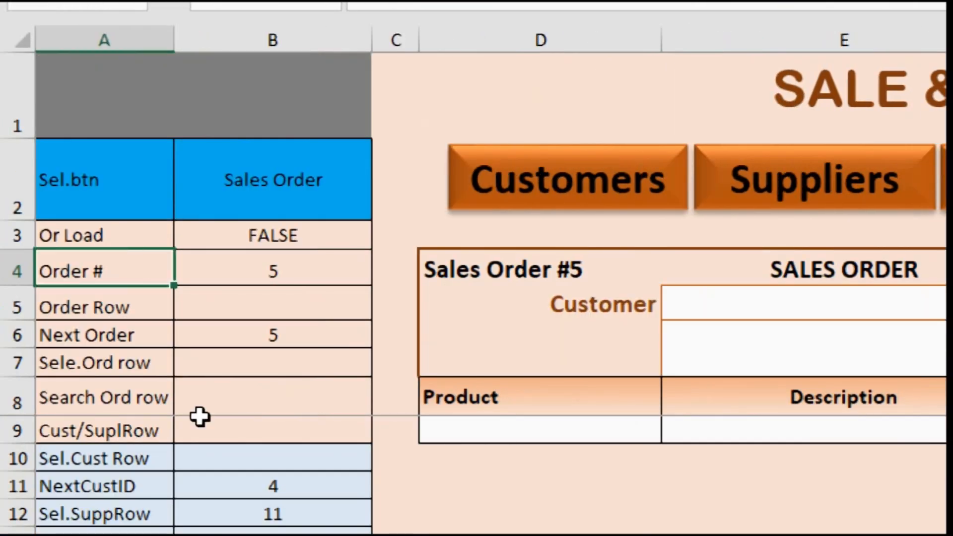
pyautogui.click(301, 182)
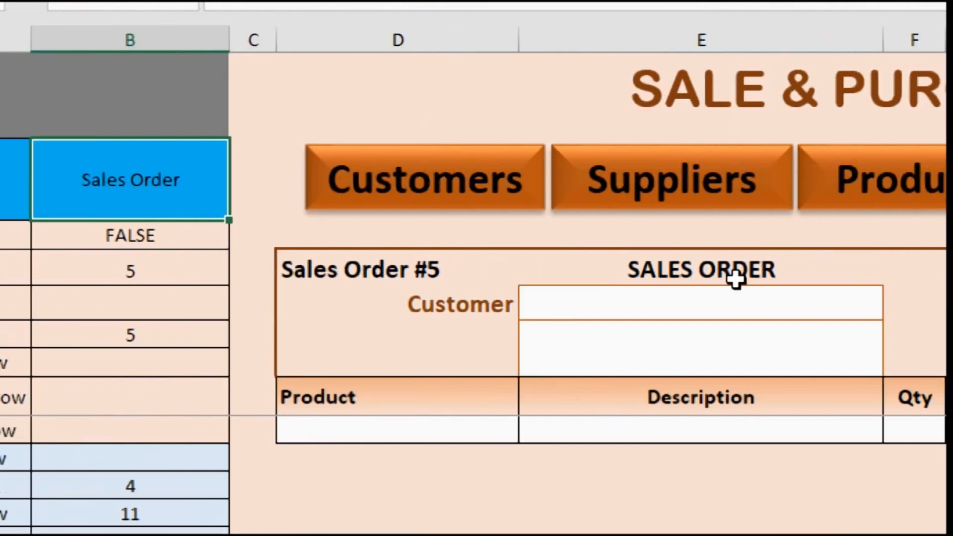
pyautogui.click(453, 311)
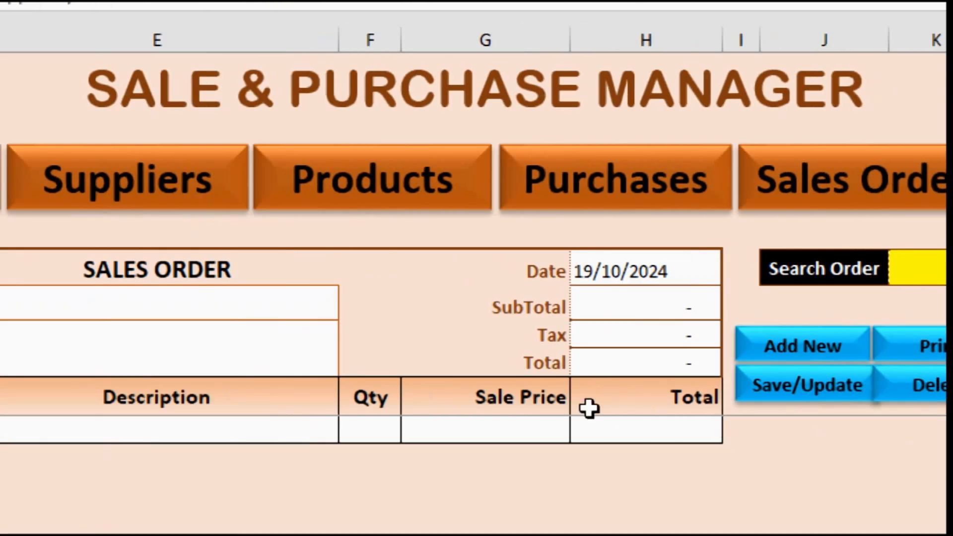
pyautogui.click(498, 400)
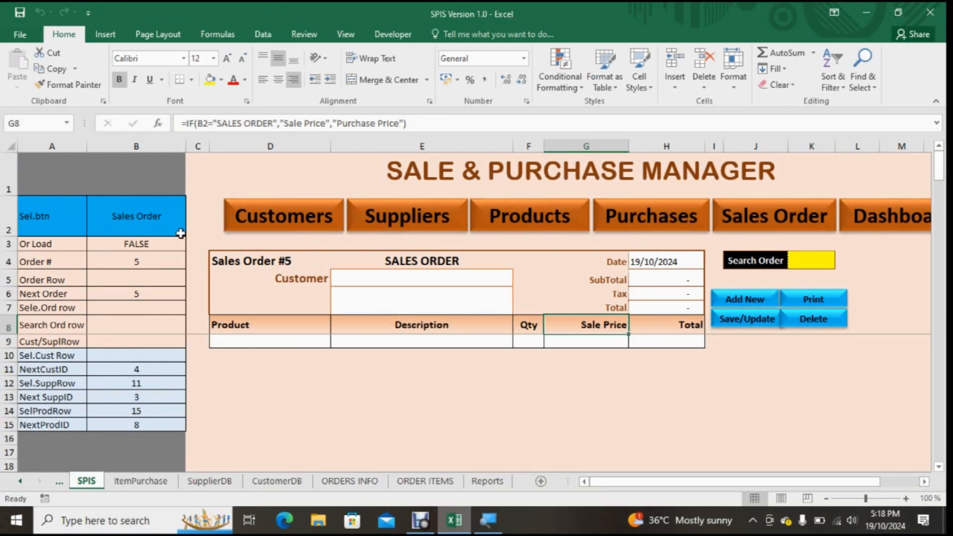
# Step: Switch back to the Purchases form and review the formulas in order number cell D4 and title cell E4
pyautogui.click(623, 218)
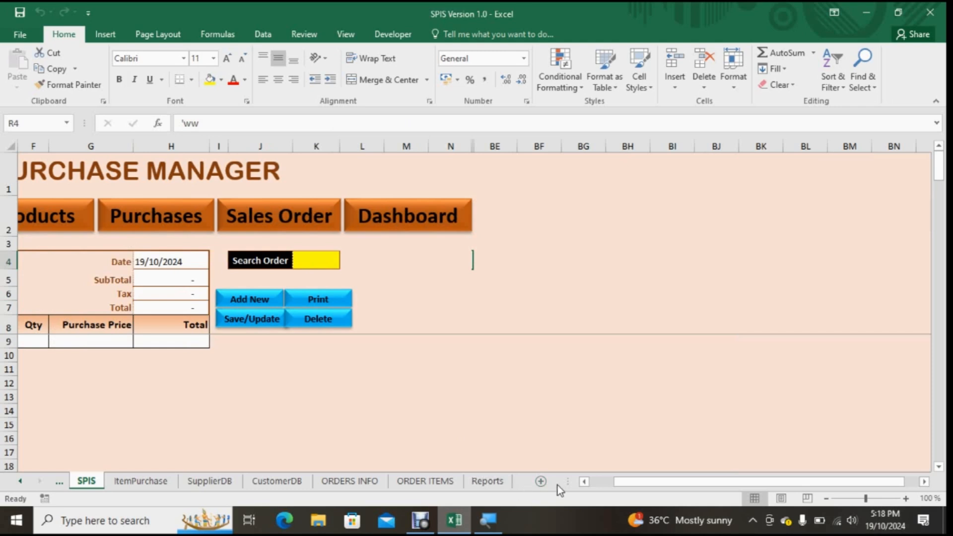
pyautogui.click(584, 482)
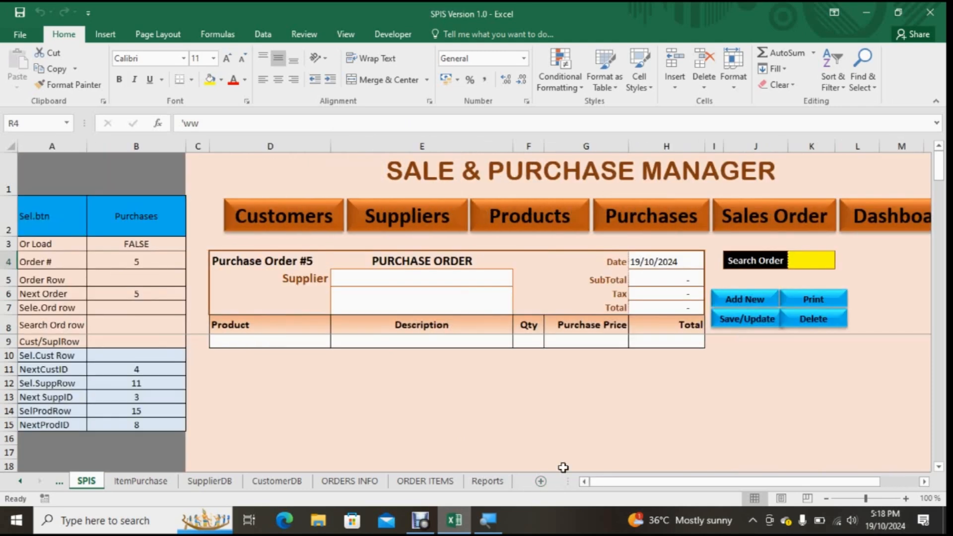
pyautogui.click(249, 257)
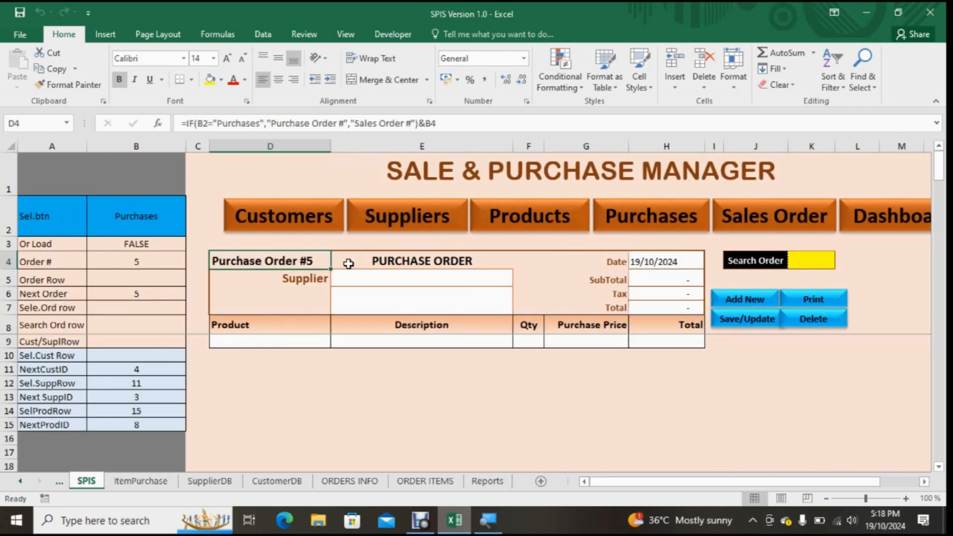
pyautogui.click(384, 256)
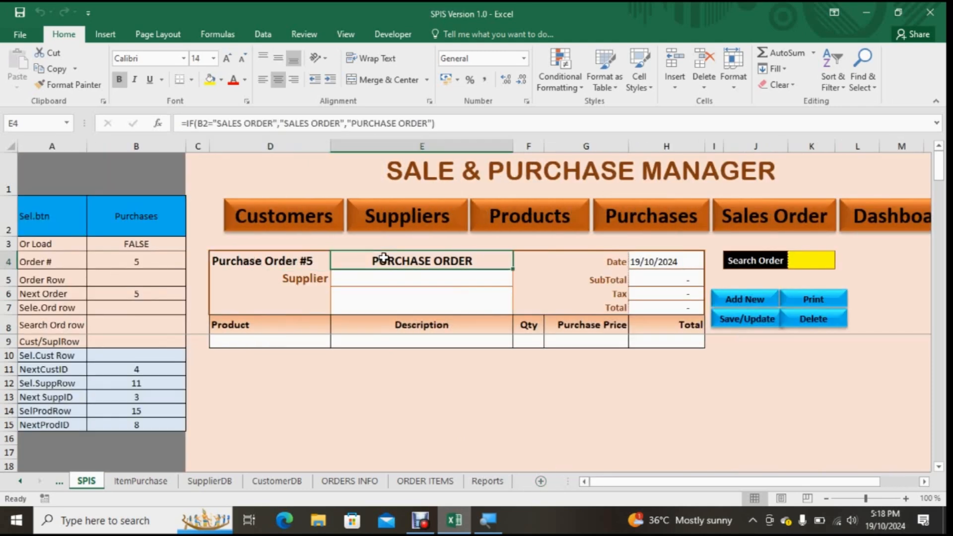
# Step: Review the formulas behind the purchase order number, the supplier label in D5 and the price header in G8
pyautogui.click(275, 260)
pyautogui.click(303, 288)
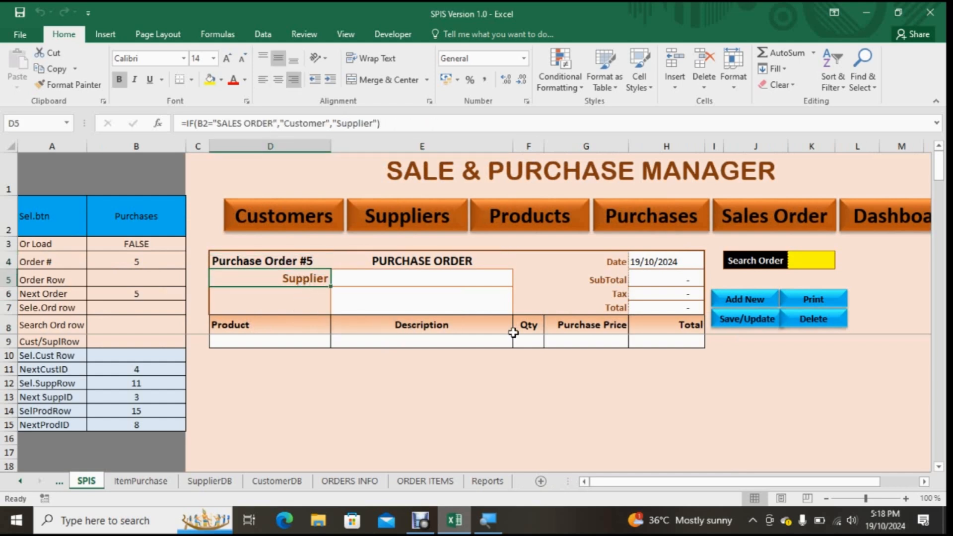
pyautogui.click(560, 329)
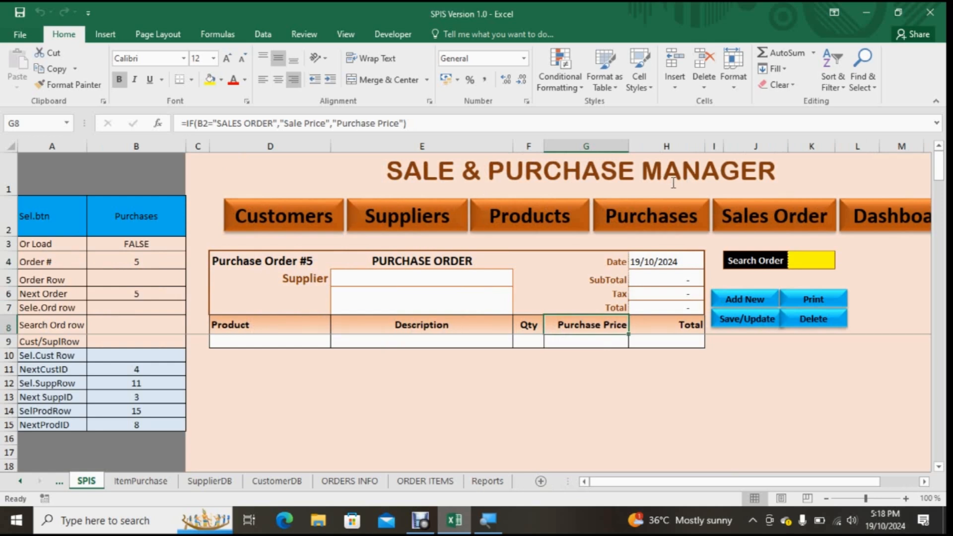
# Step: Show the Customers view, clear the search term in R4 and select the first customer record
pyautogui.click(259, 223)
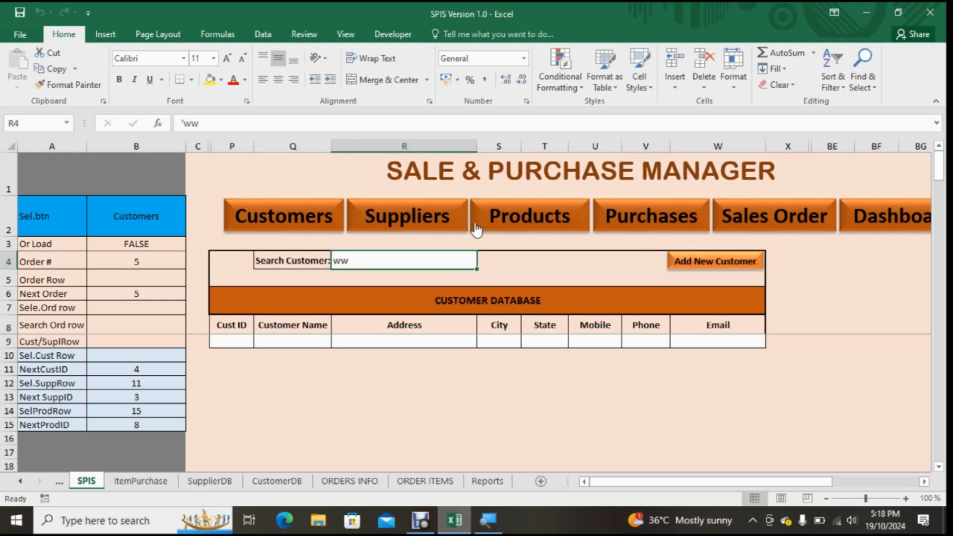
pyautogui.moveTo(233, 144); pyautogui.dragTo(708, 172)
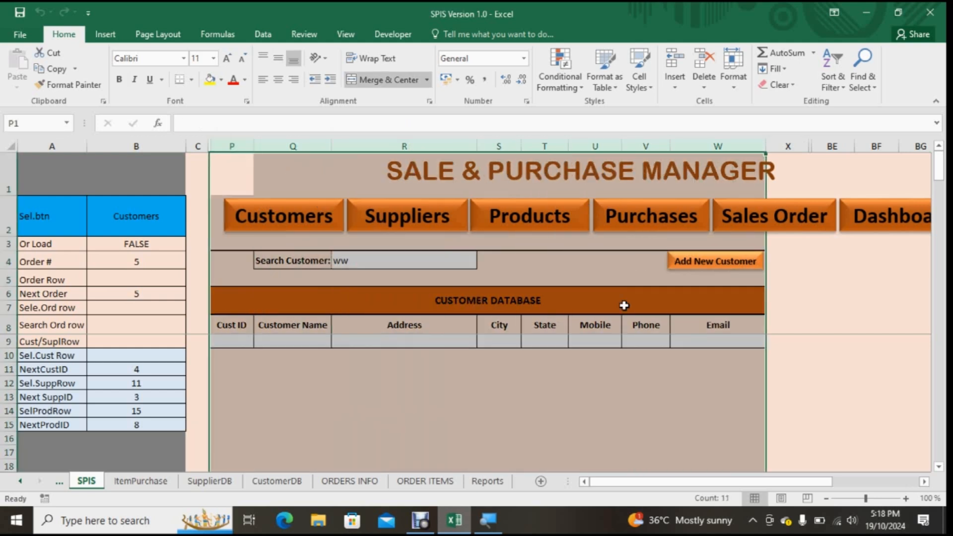
pyautogui.click(361, 267)
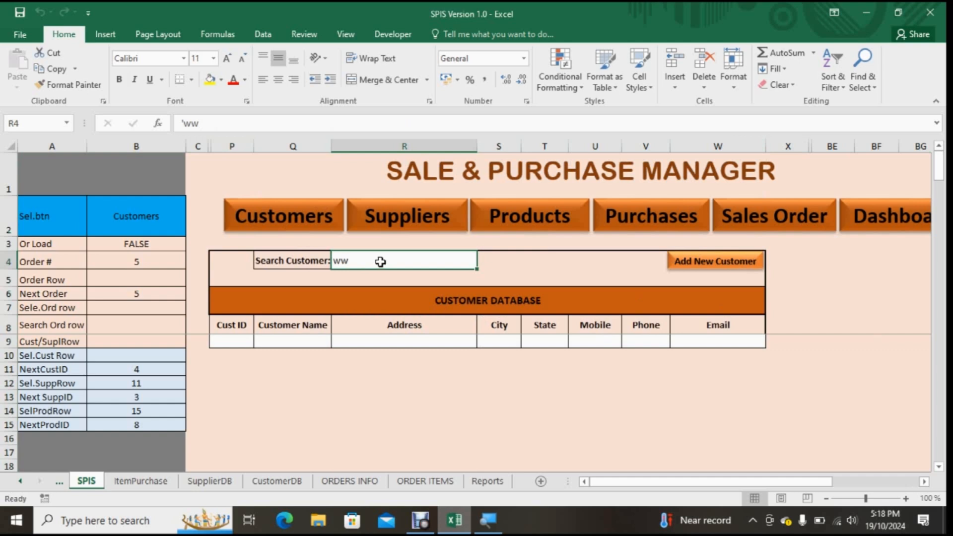
pyautogui.press('Delete')
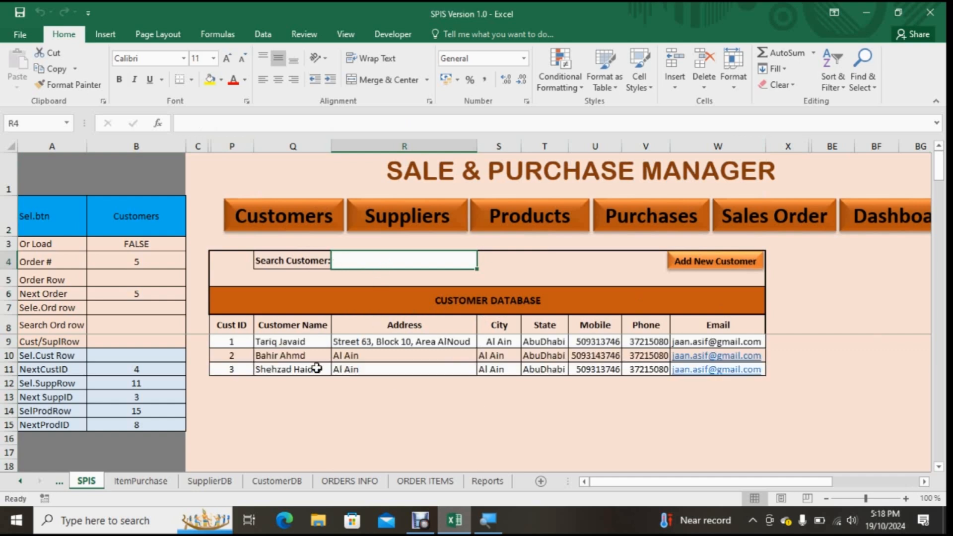
pyautogui.click(297, 342)
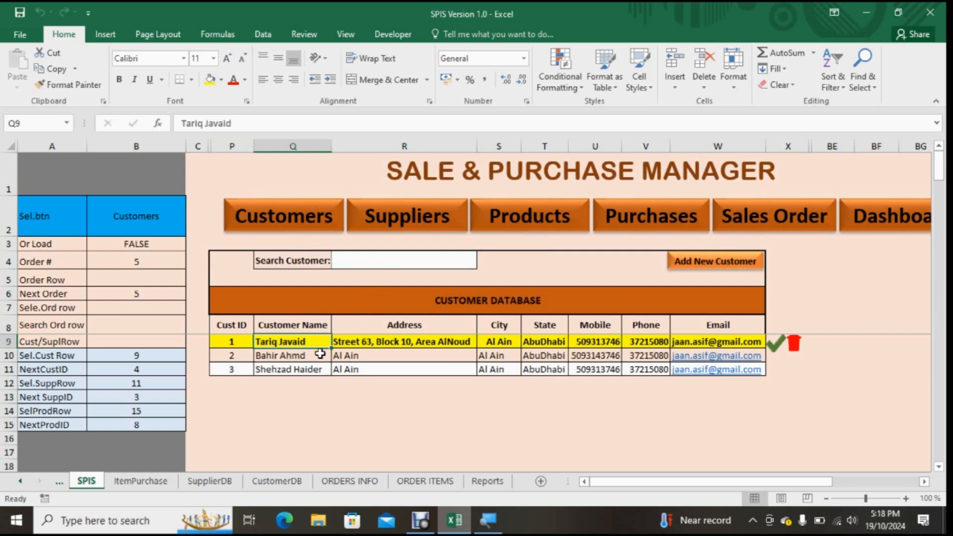
# Step: Search the customer database by a customer's name in R4, then clear the search term
pyautogui.click(377, 267)
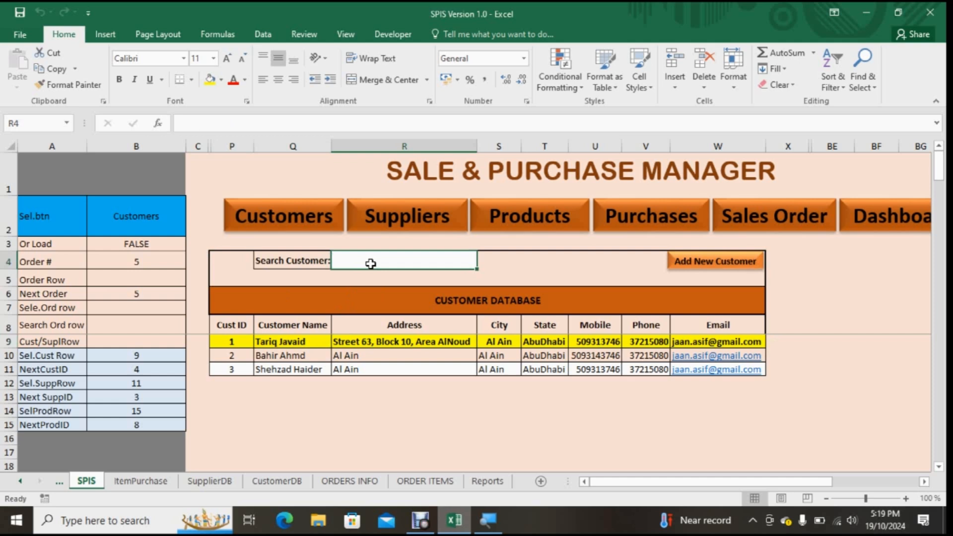
pyautogui.write('AHMED')
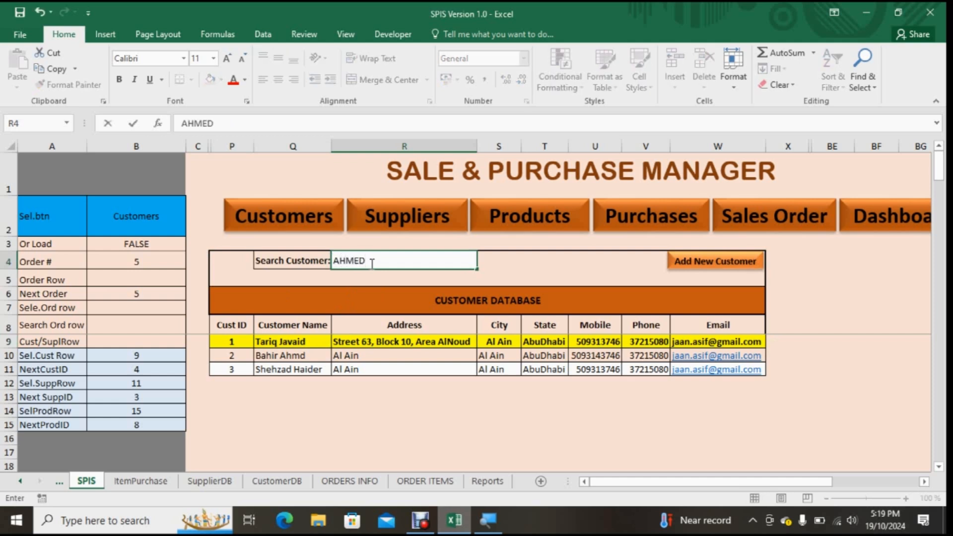
pyautogui.press('Return')
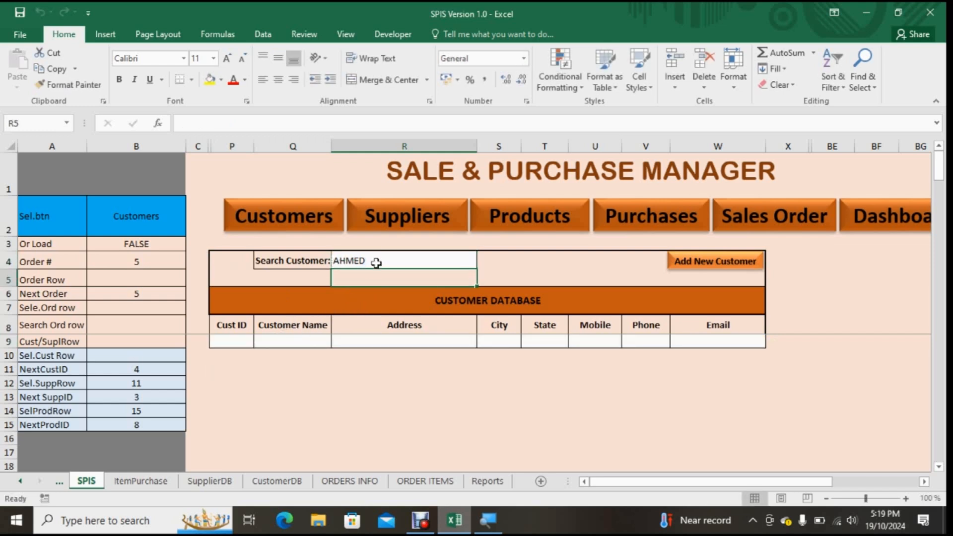
pyautogui.moveTo(377, 263); pyautogui.dragTo(288, 260)
pyautogui.click(399, 262)
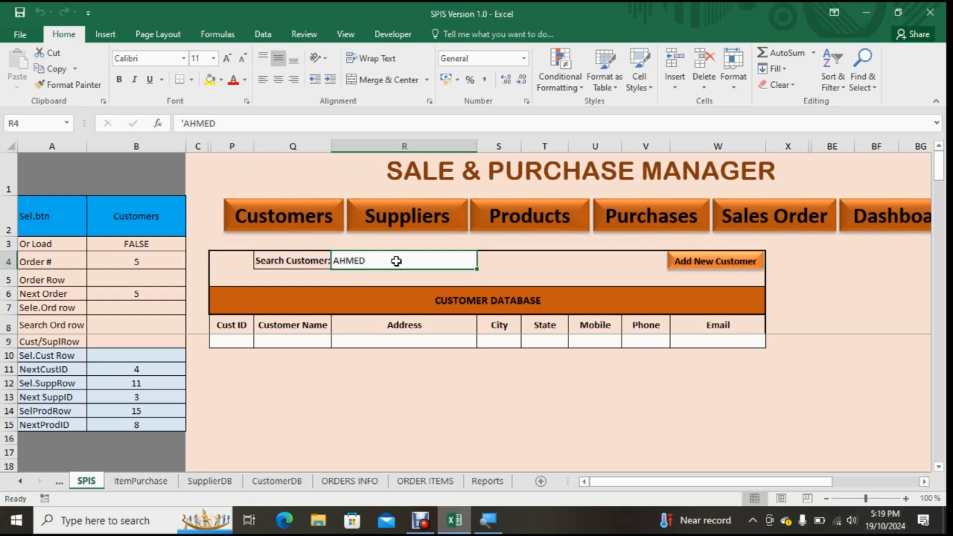
pyautogui.press('Delete')
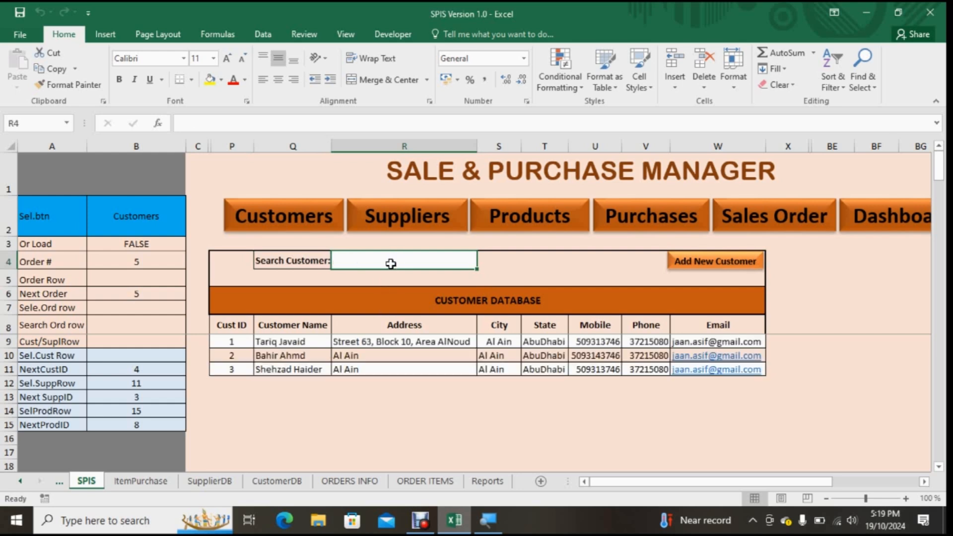
# Step: Try a second customer search with a different first name and empty the search cell again
pyautogui.write('b')
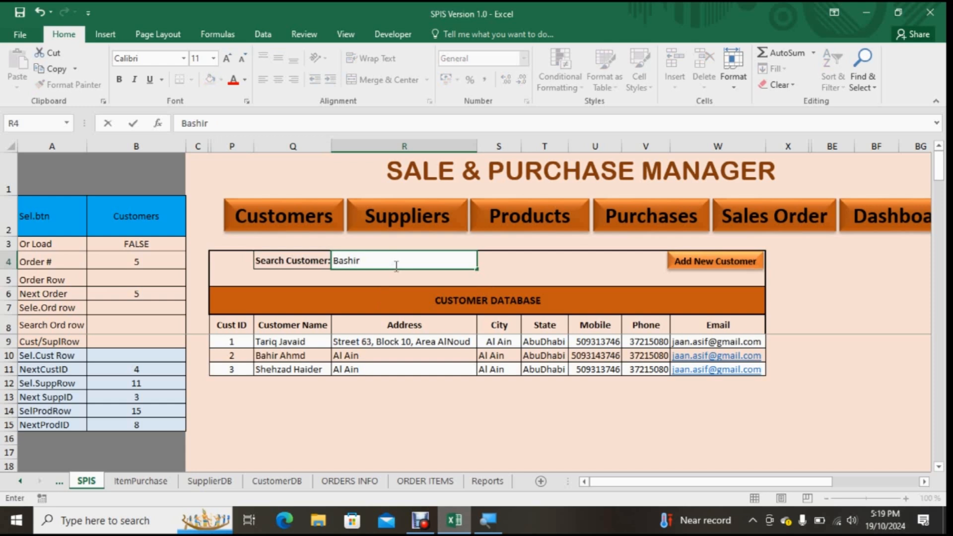
pyautogui.click(524, 276)
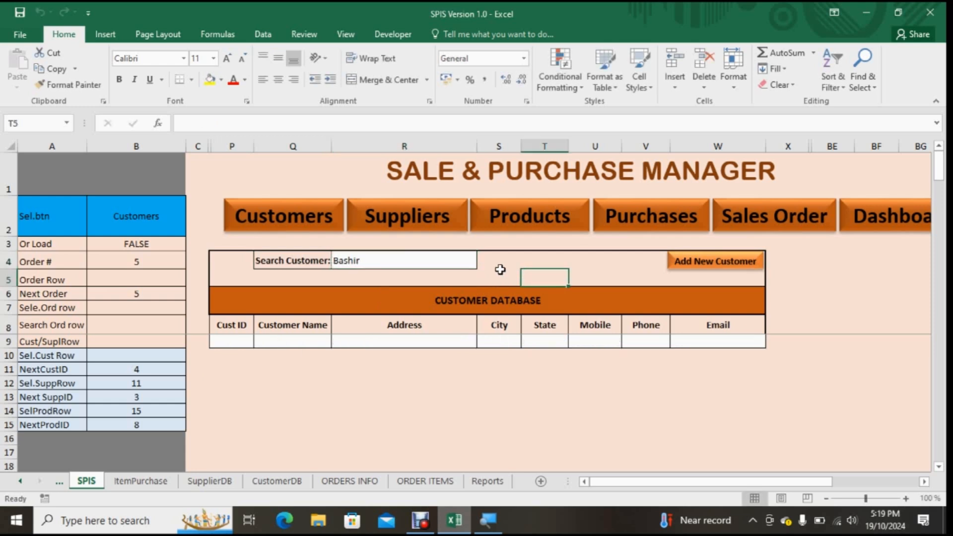
pyautogui.click(423, 258)
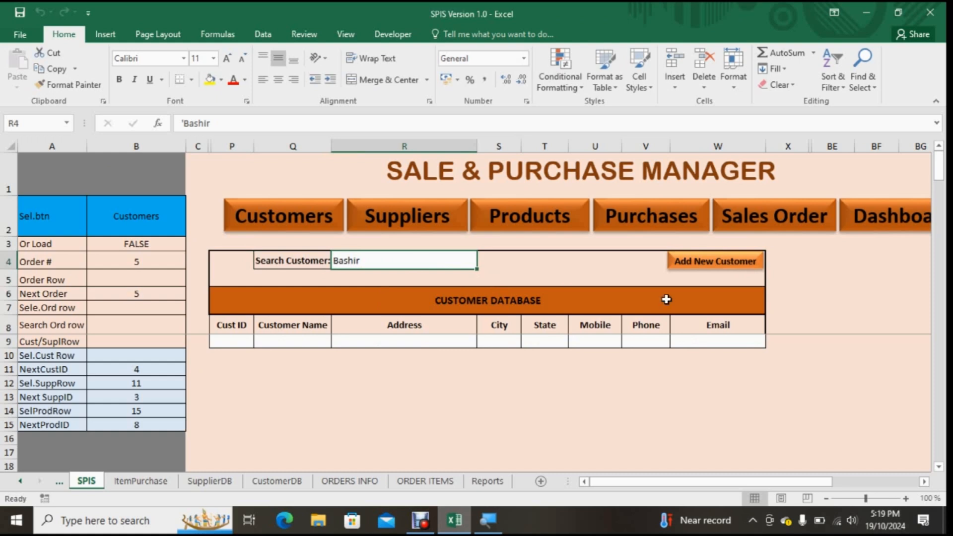
pyautogui.press('Delete')
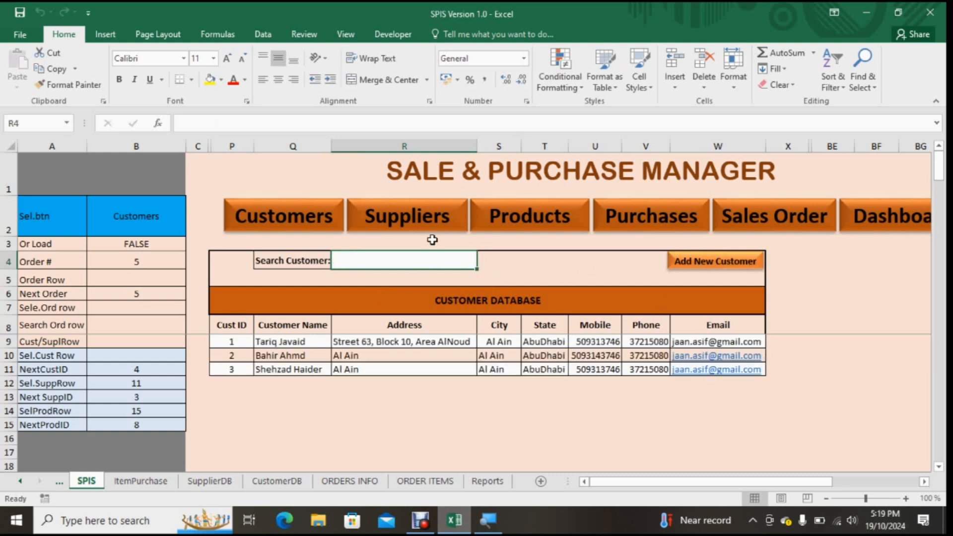
# Step: Show the Suppliers, Products, Purchases and Sales Order views one after another
pyautogui.click(427, 216)
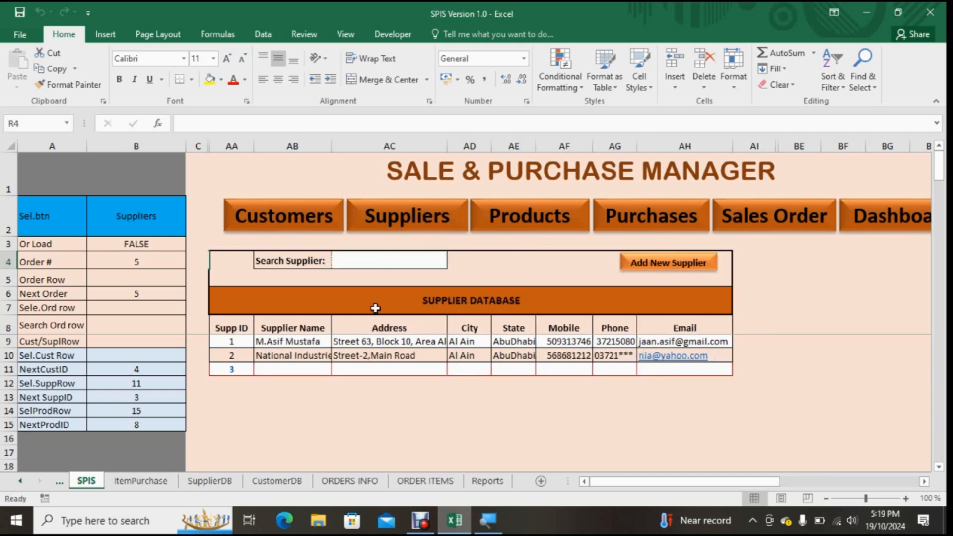
pyautogui.click(549, 226)
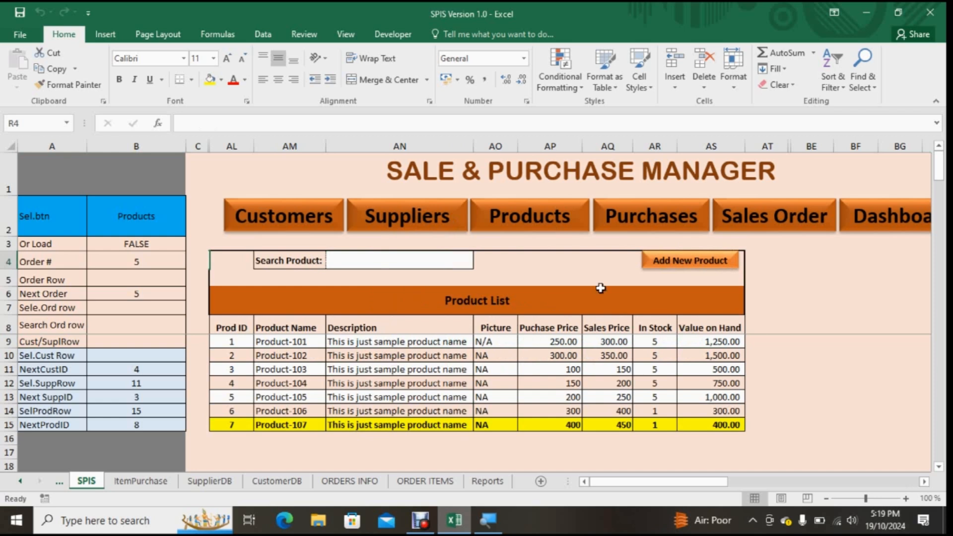
pyautogui.click(651, 226)
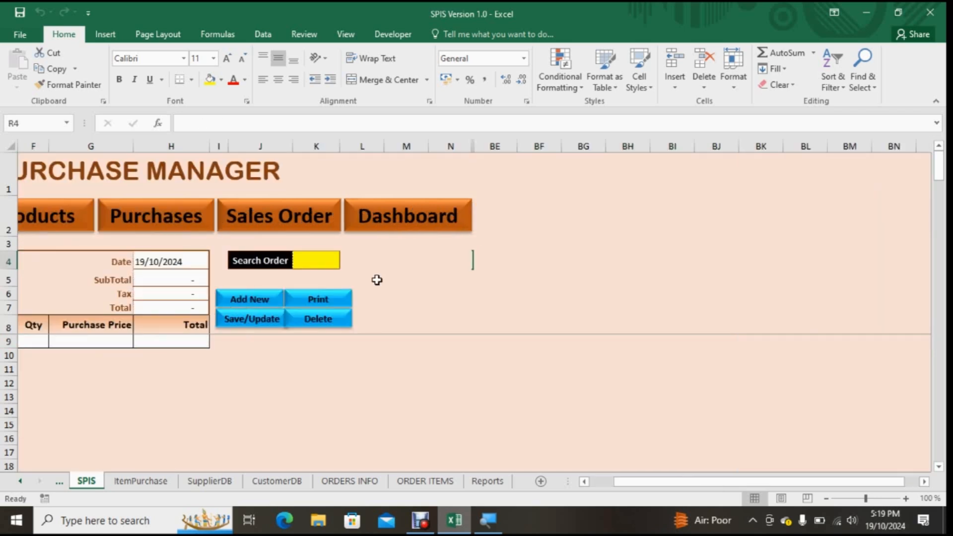
pyautogui.moveTo(623, 480); pyautogui.dragTo(536, 490)
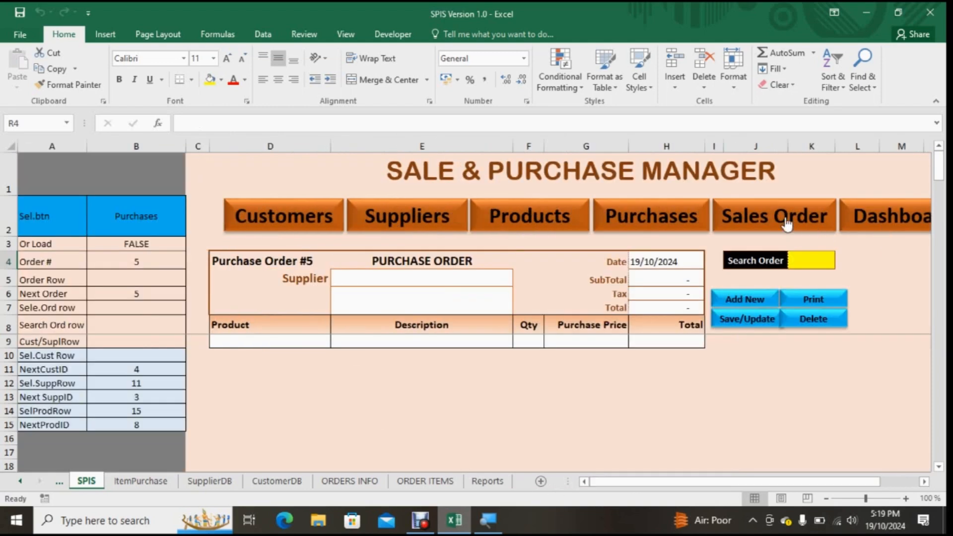
pyautogui.click(760, 216)
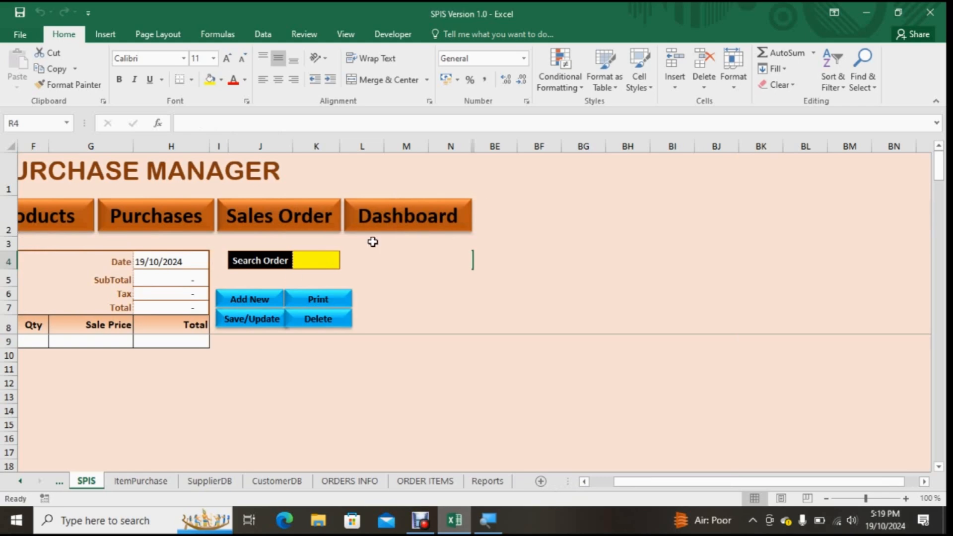
# Step: Show the Dashboard and look over its monthly, profit, top product and purchase and sale charts
pyautogui.click(399, 229)
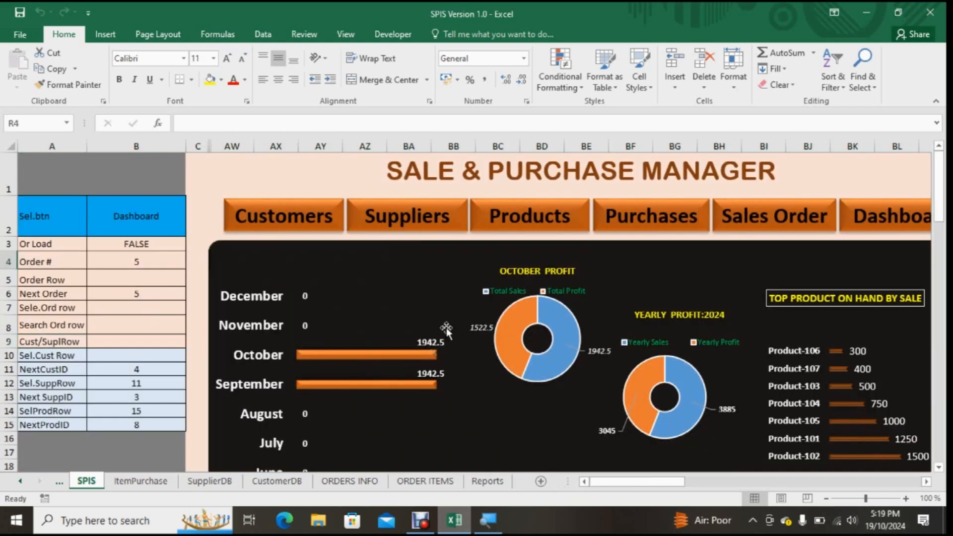
pyautogui.scroll(-5, 603, 389)
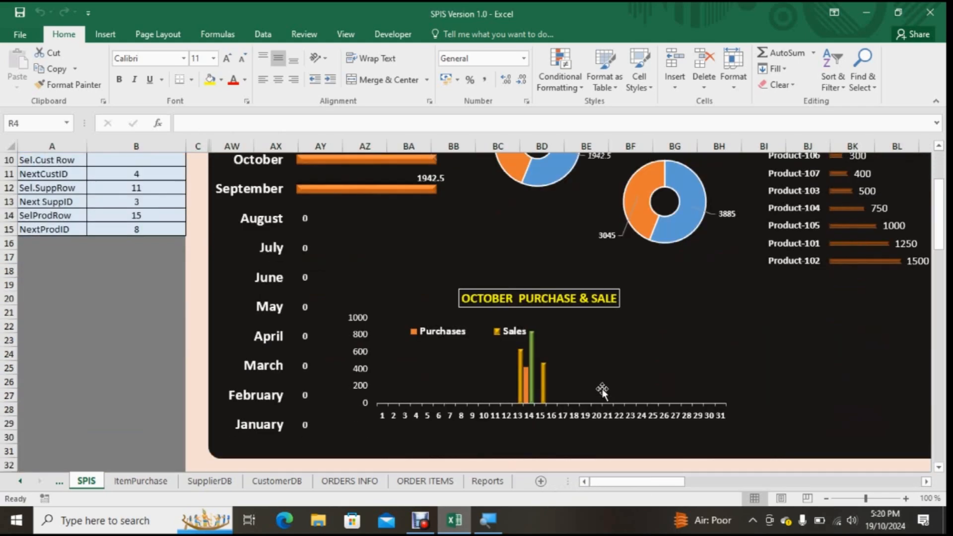
pyautogui.scroll(3, 602, 389)
pyautogui.scroll(2, 602, 390)
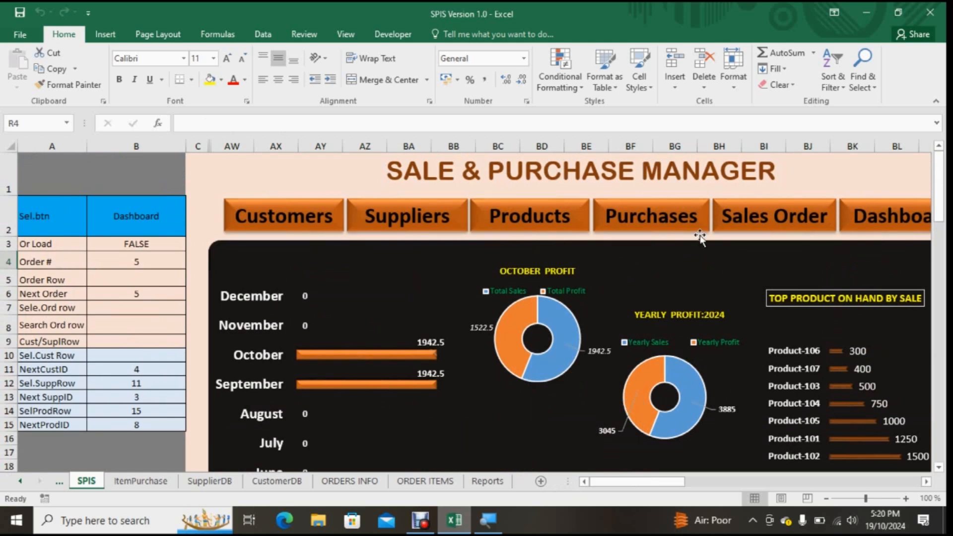
# Step: Return to the Purchases form and review its line item headings, supplier field, and the Order # and Order Row helper cells
pyautogui.click(639, 225)
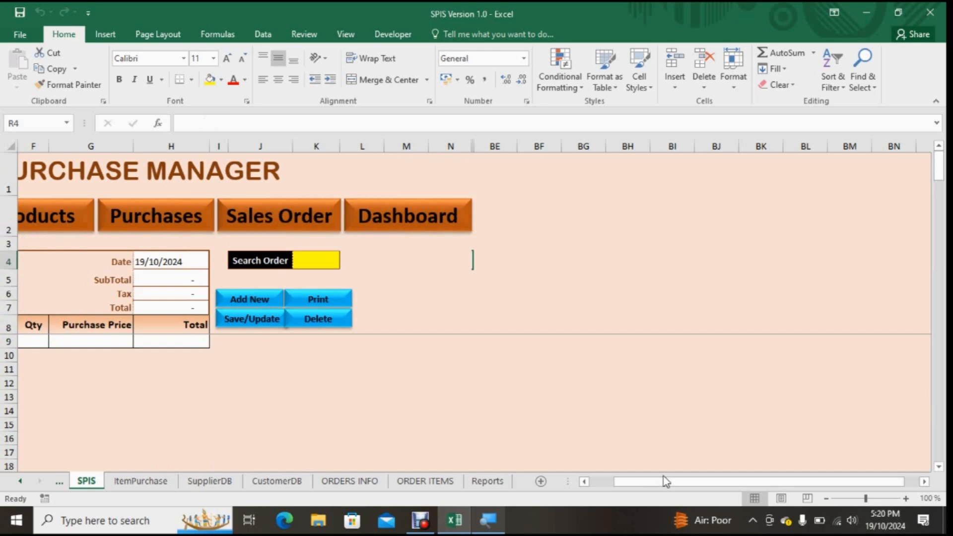
pyautogui.moveTo(666, 481); pyautogui.dragTo(640, 482)
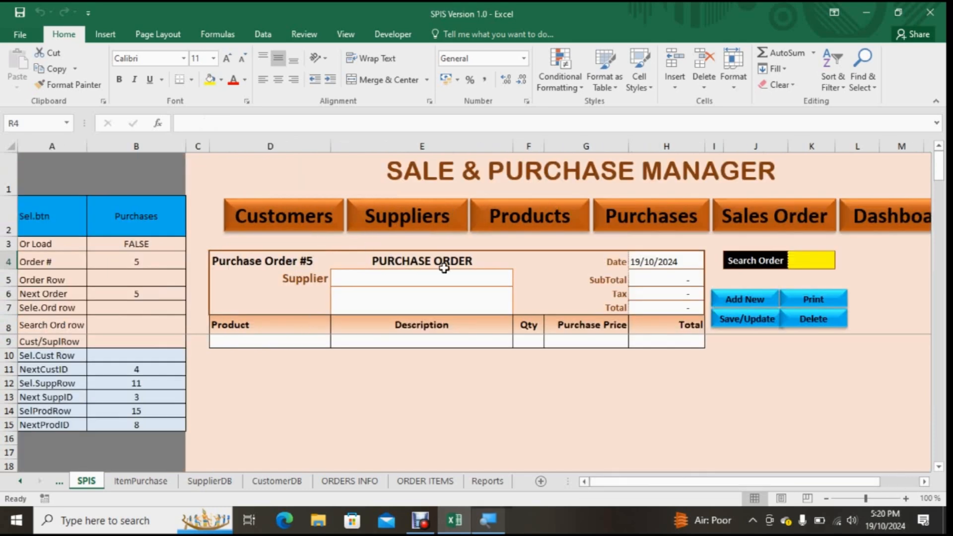
pyautogui.moveTo(275, 325); pyautogui.dragTo(635, 324)
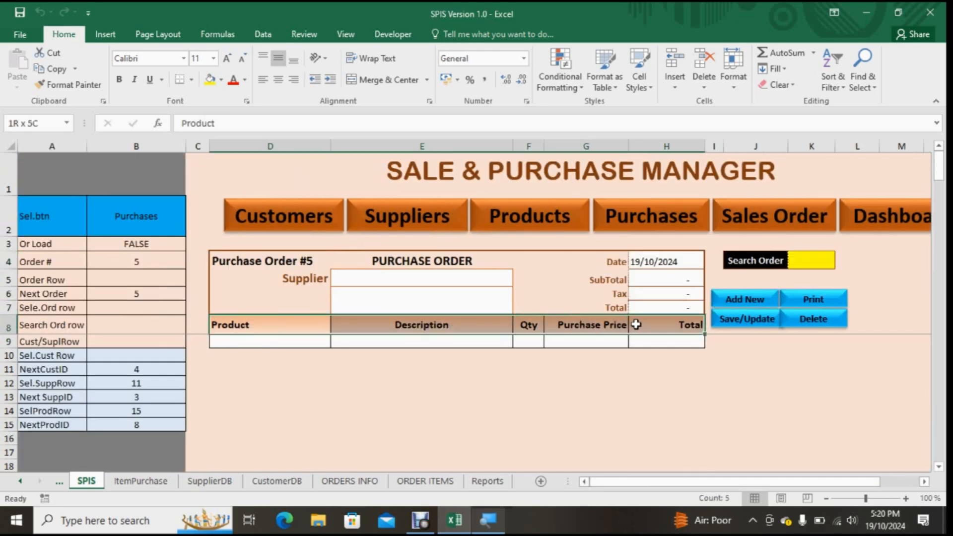
pyautogui.click(335, 273)
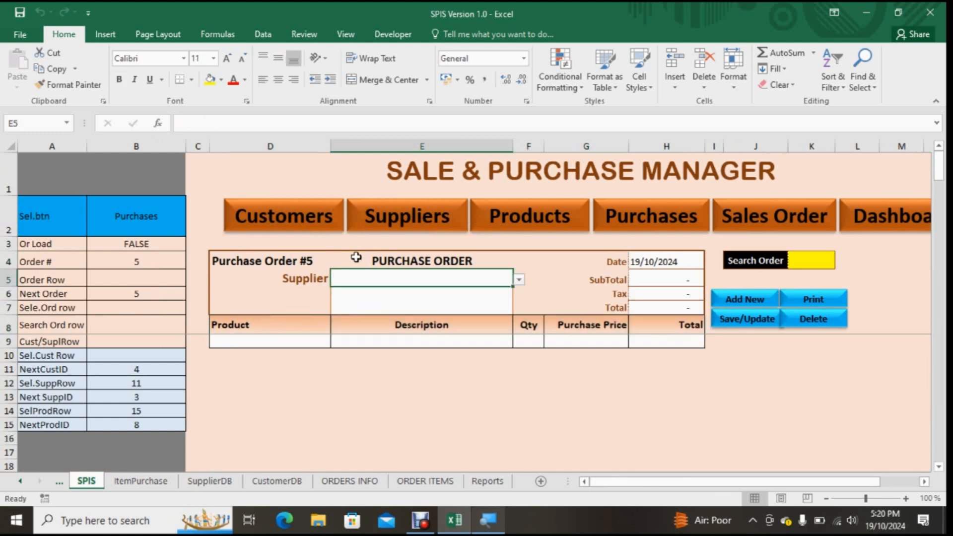
pyautogui.click(152, 260)
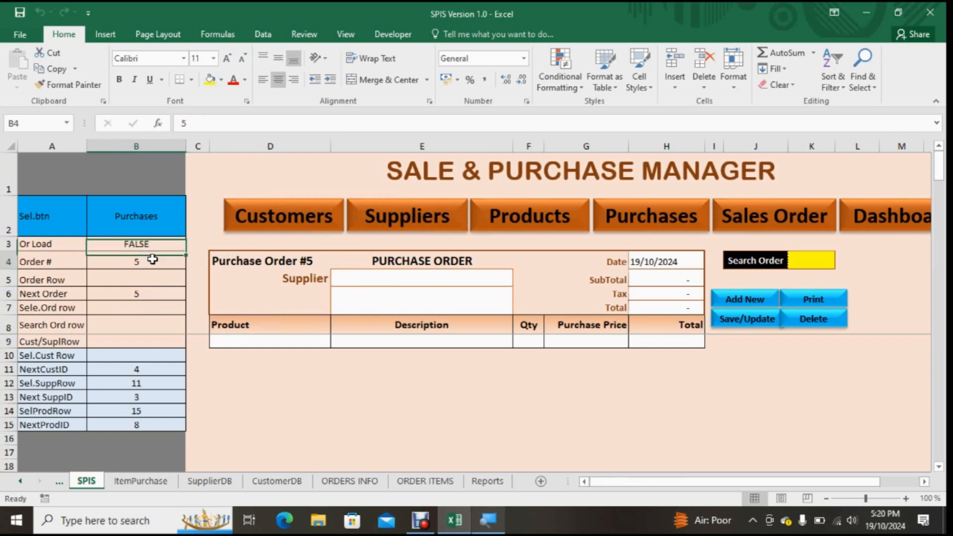
pyautogui.click(149, 282)
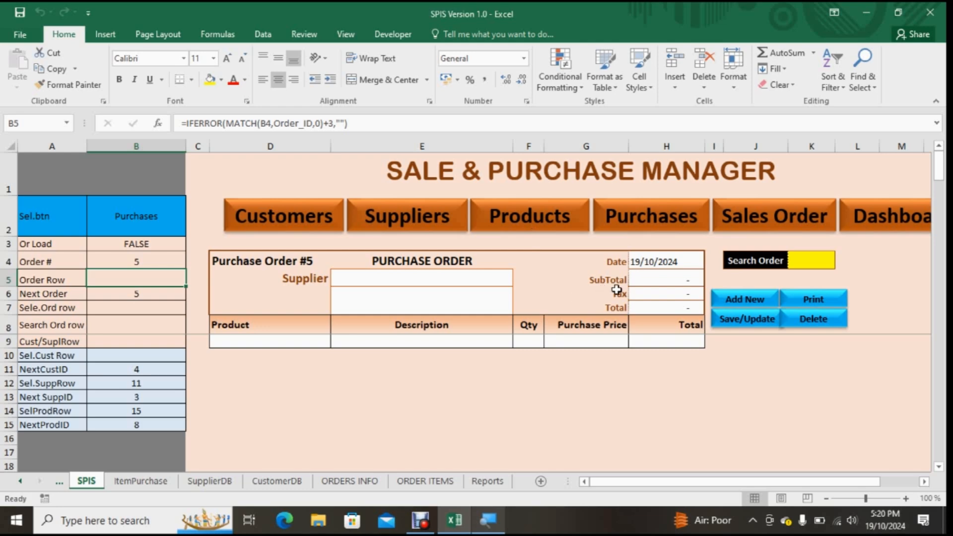
# Step: Show the ItemPurchase sheet and open the Name Manager, enlarging its window to show more of the defined names
pyautogui.click(139, 481)
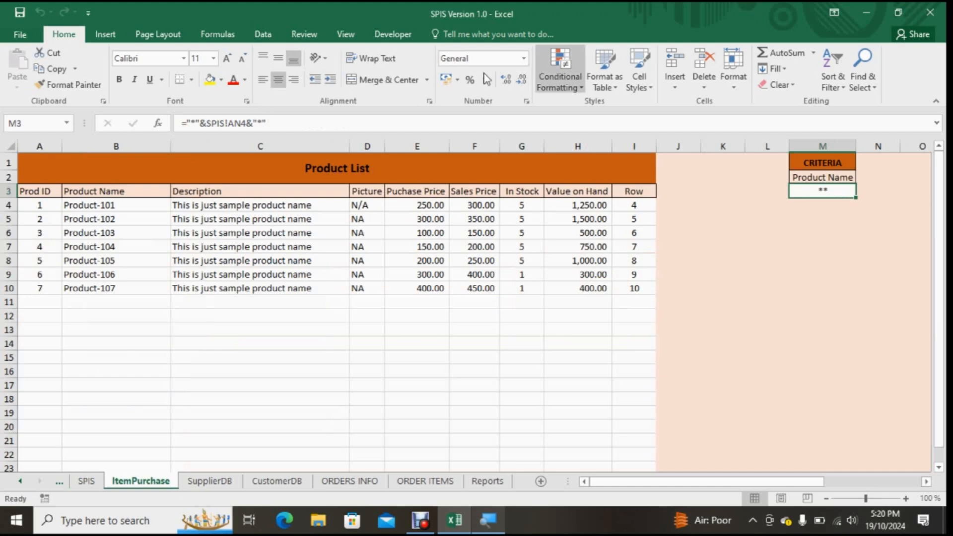
pyautogui.click(230, 35)
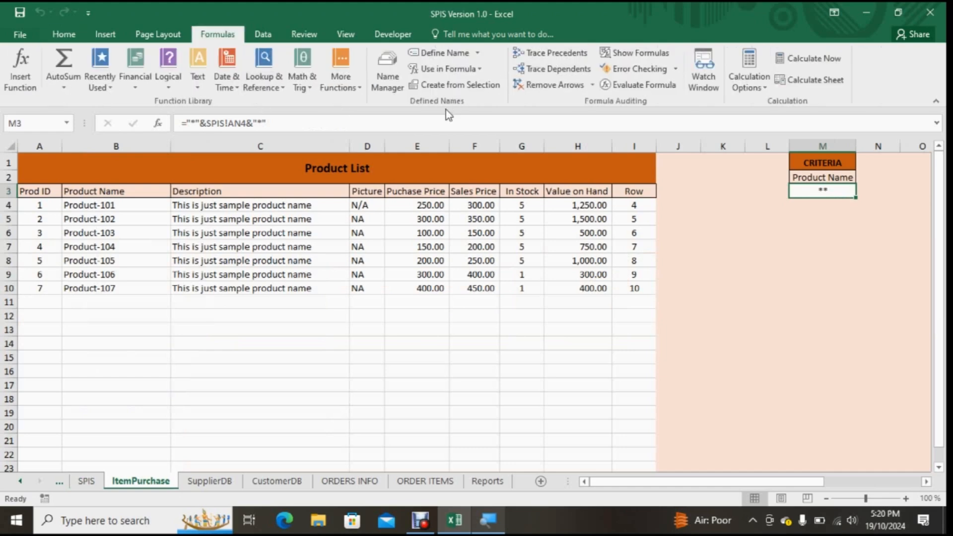
pyautogui.click(389, 78)
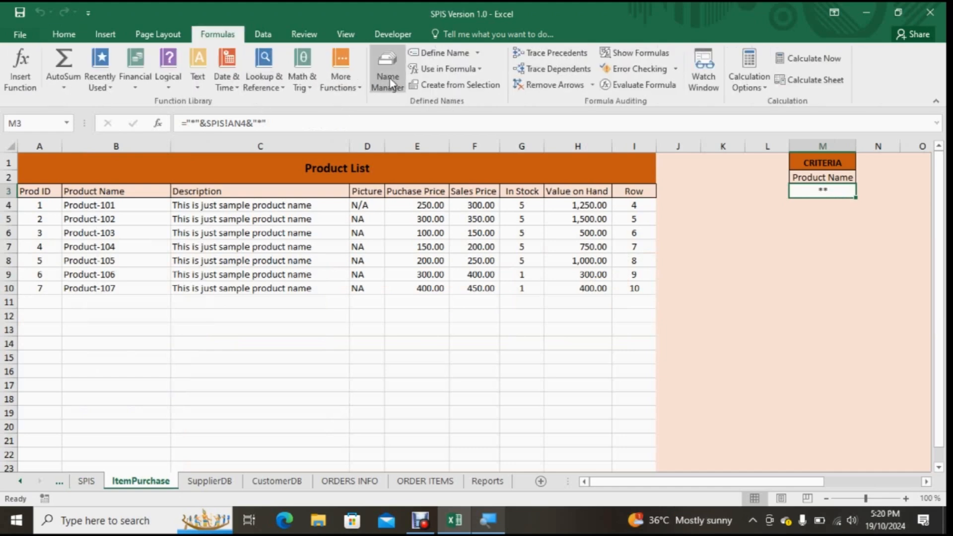
pyautogui.moveTo(364, 207); pyautogui.dragTo(479, 113)
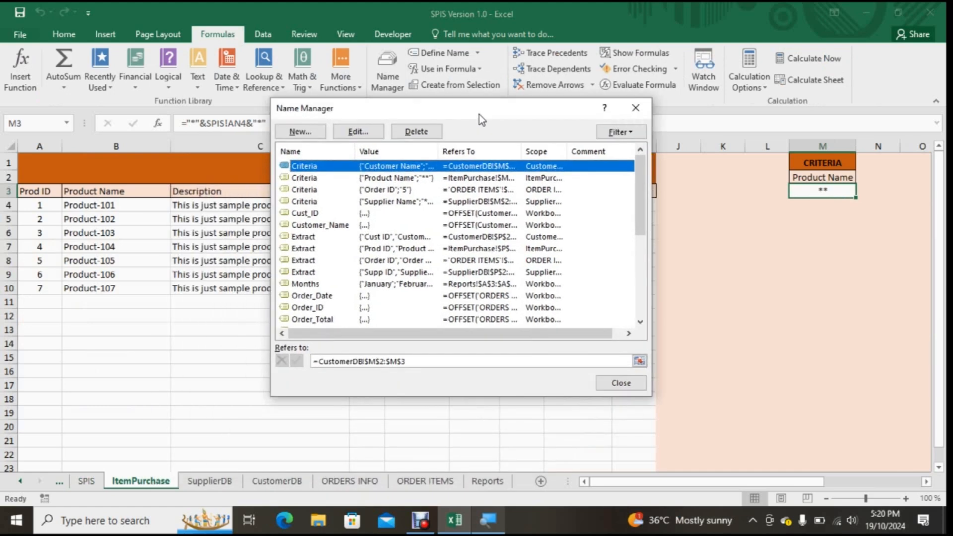
pyautogui.moveTo(496, 392); pyautogui.dragTo(521, 472)
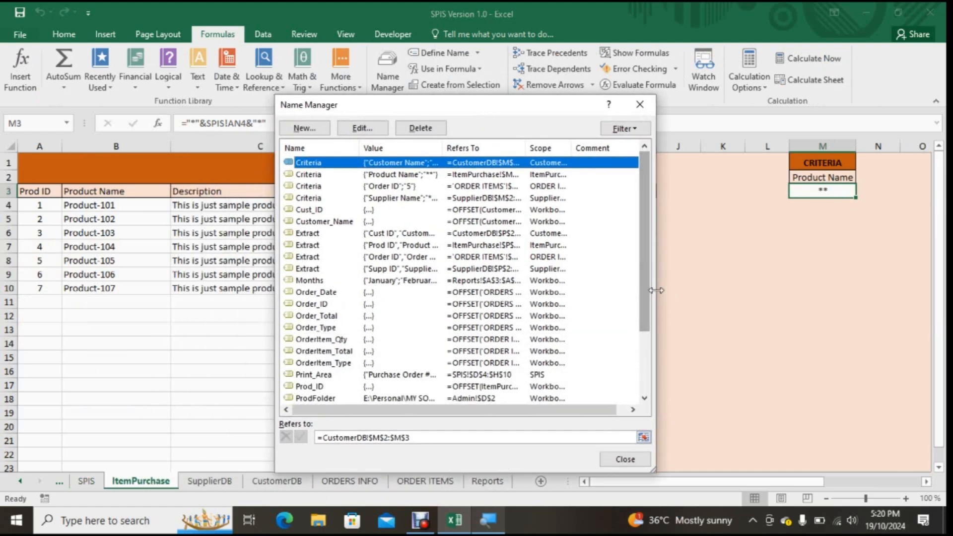
pyautogui.moveTo(653, 290); pyautogui.dragTo(767, 287)
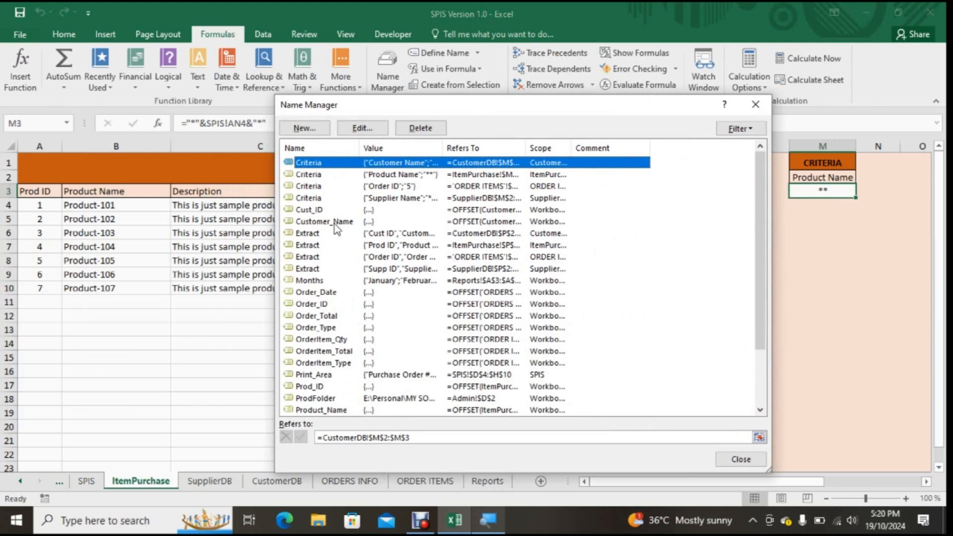
# Step: Examine the OFFSET formulas behind the Cust_ID, Prod_ID and Product_Name defined names, keeping the product list in view
pyautogui.click(316, 211)
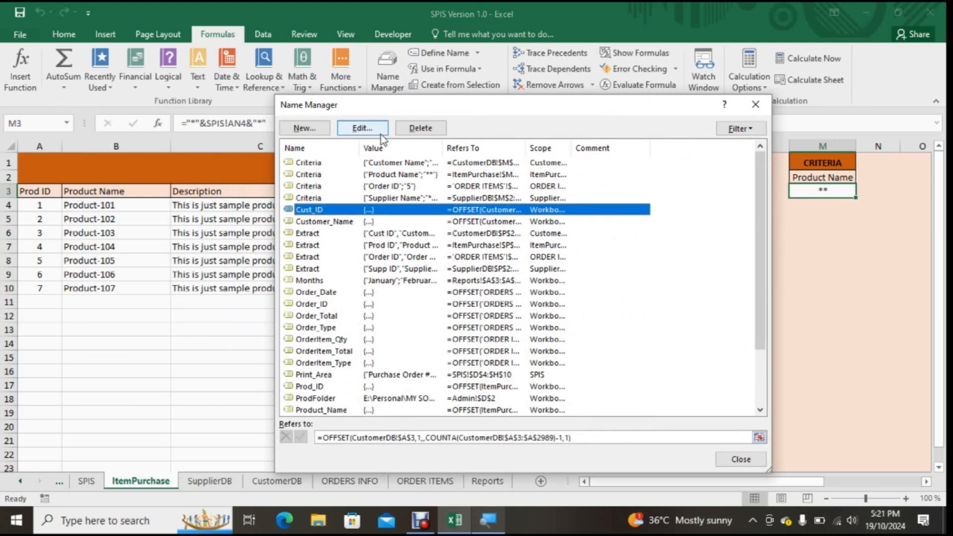
pyautogui.moveTo(441, 109); pyautogui.dragTo(501, 89)
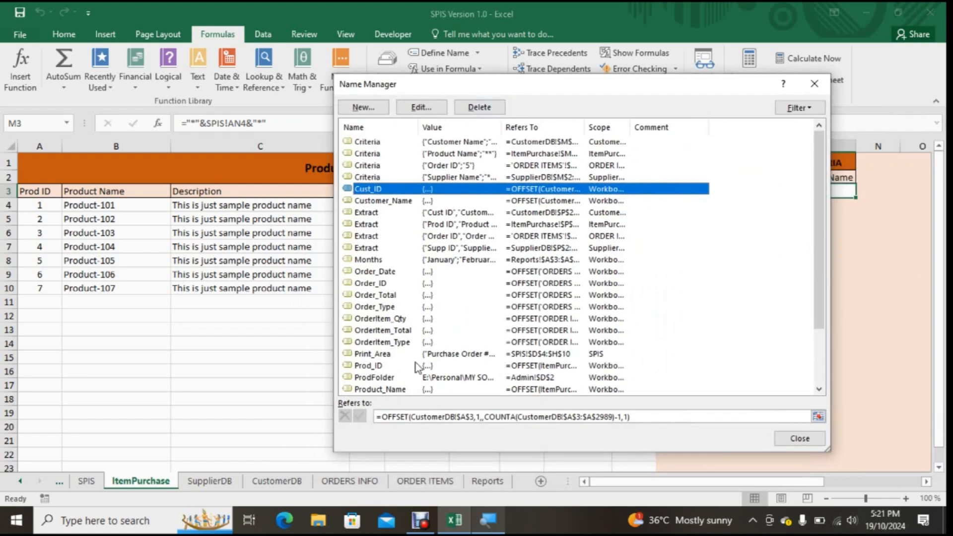
pyautogui.scroll(-1, 396, 344)
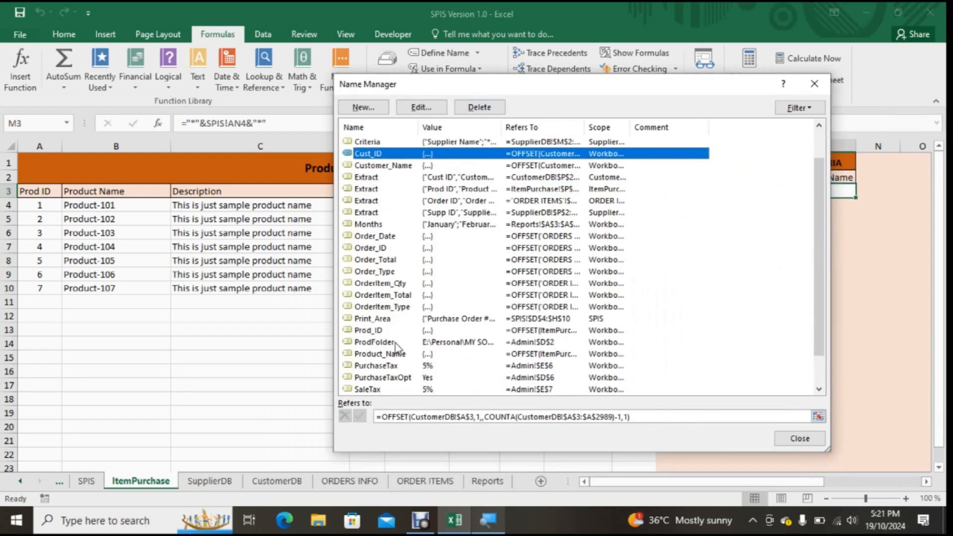
pyautogui.click(372, 330)
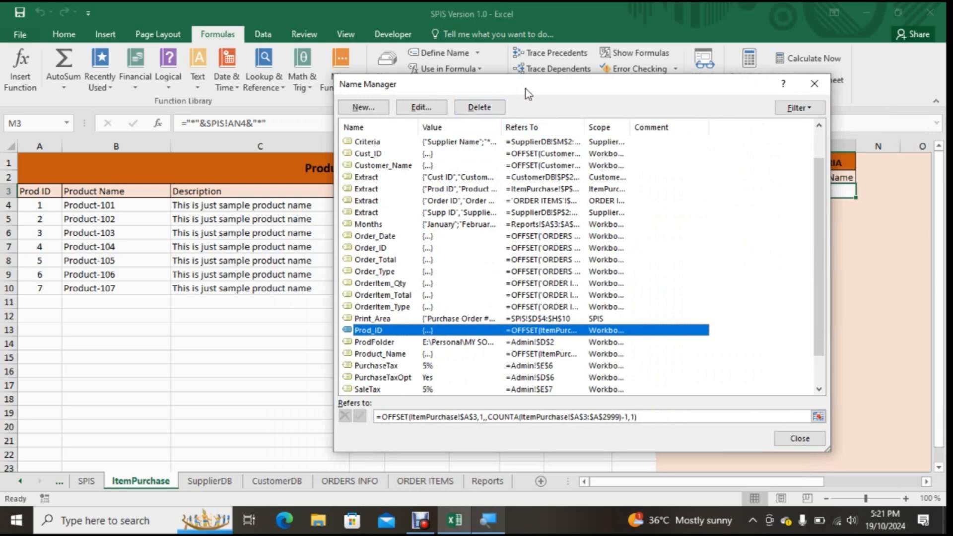
pyautogui.moveTo(528, 93); pyautogui.dragTo(610, 42)
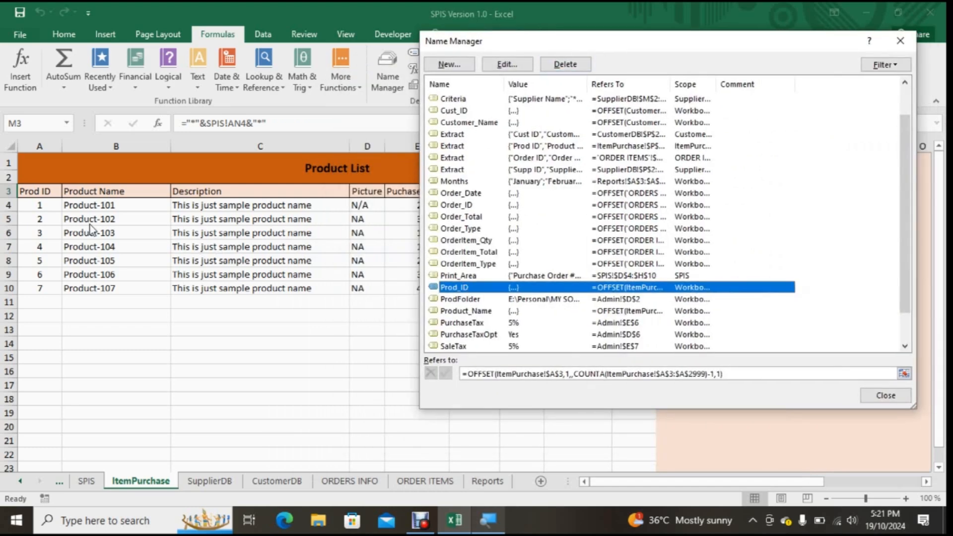
pyautogui.press('Tab')
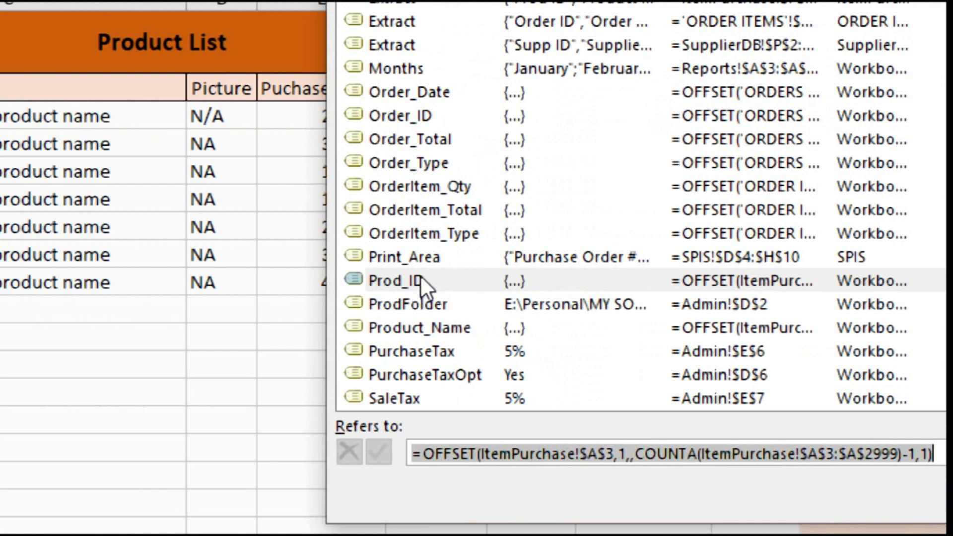
pyautogui.click(420, 332)
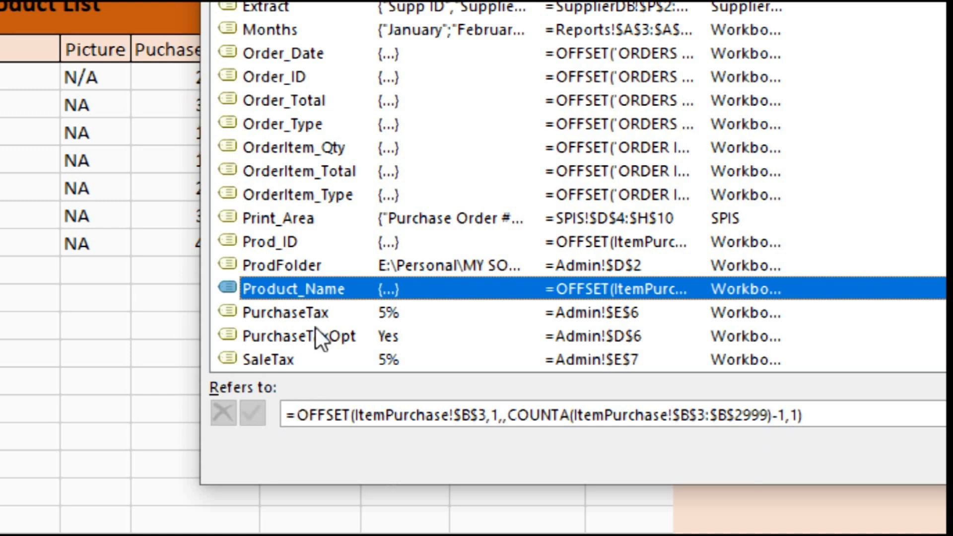
# Step: Examine the range formulas of the Order_ID, Order_Date, Order_Total and Order_Type names
pyautogui.click(278, 76)
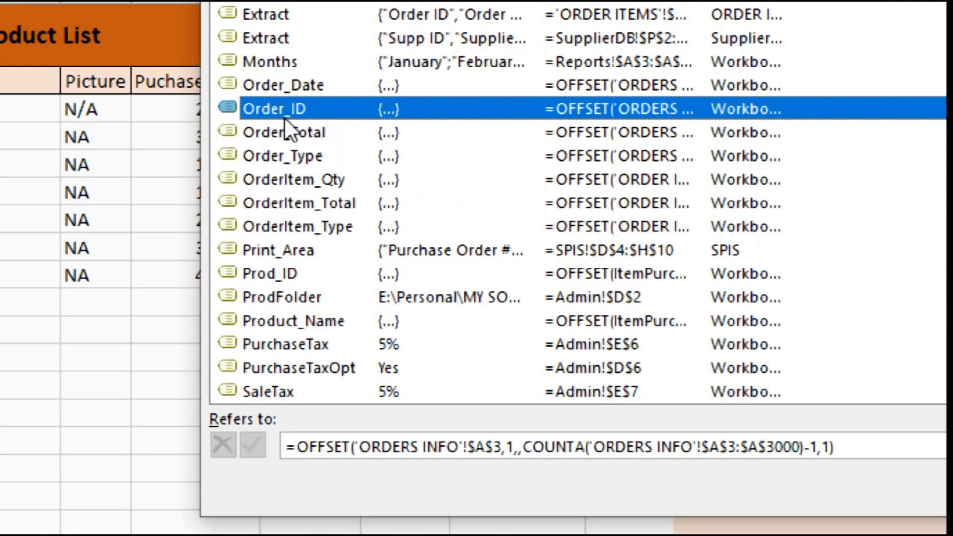
pyautogui.click(282, 85)
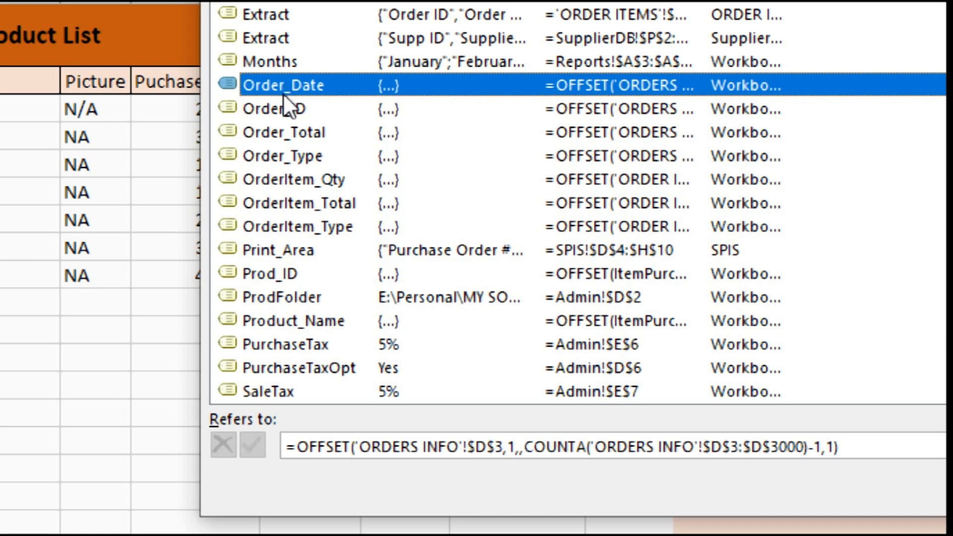
pyautogui.click(283, 133)
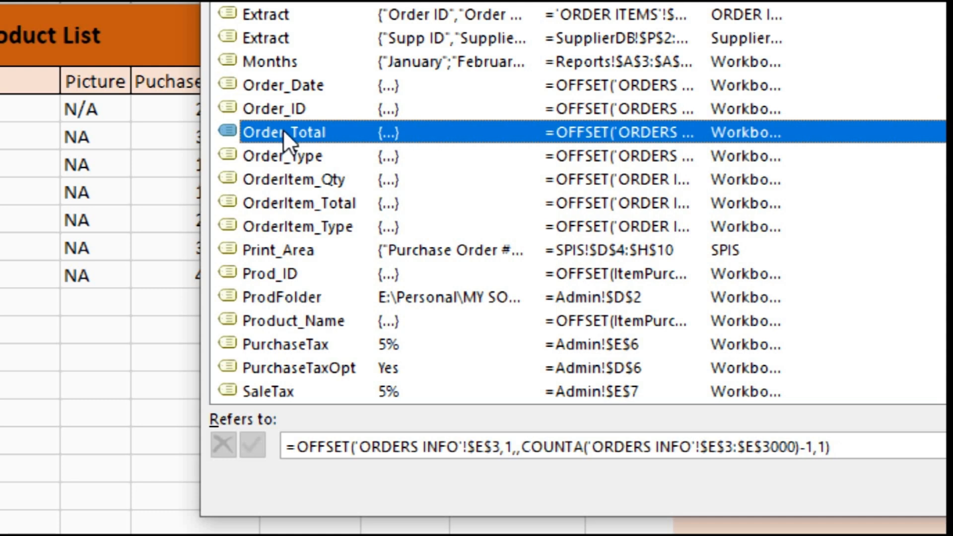
pyautogui.click(279, 159)
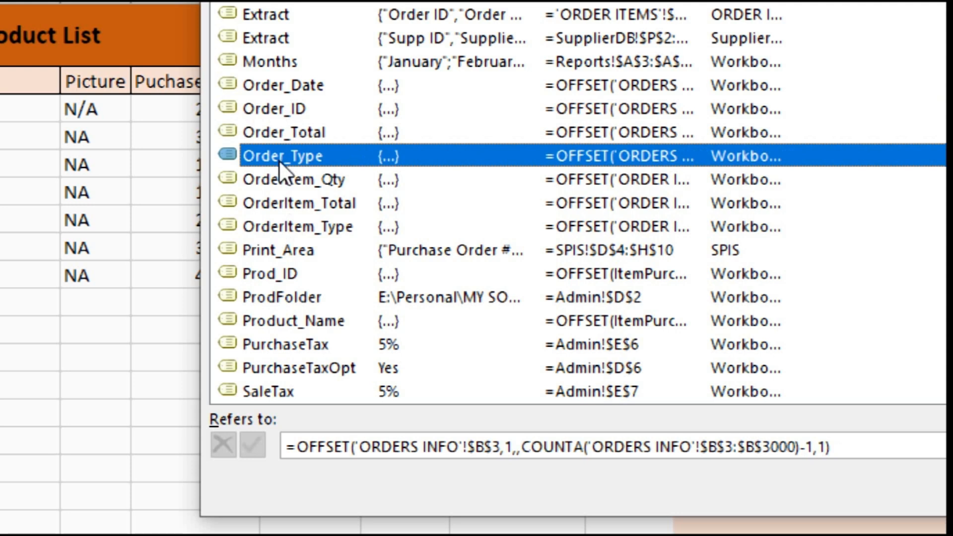
# Step: Examine the range formulas of the OrderItem_Qty, OrderItem_Total and OrderItem_Type names and close the Name Manager
pyautogui.click(282, 181)
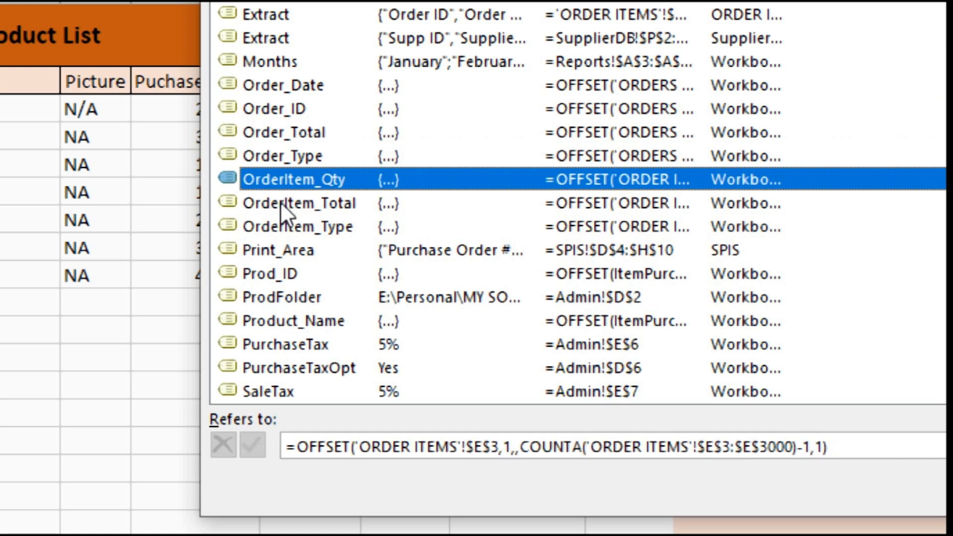
pyautogui.click(280, 203)
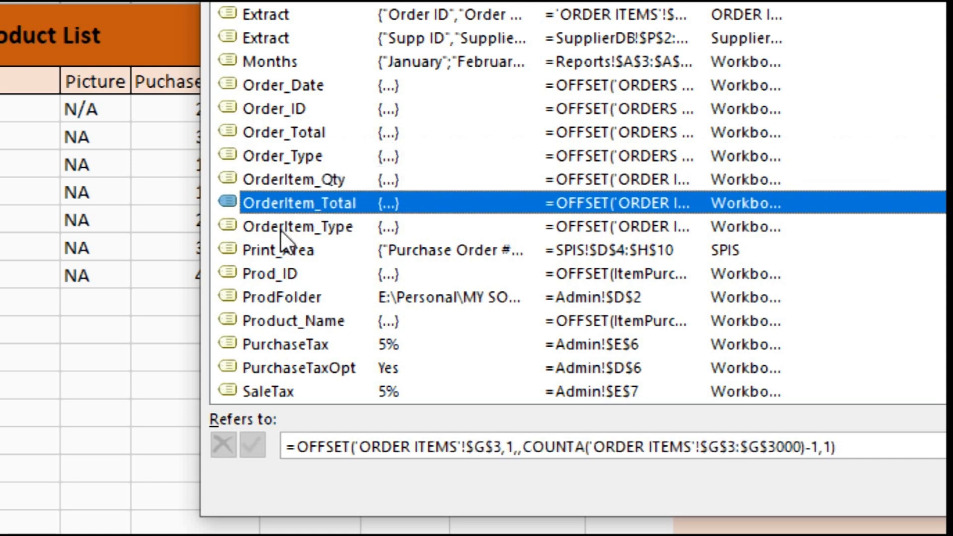
pyautogui.click(280, 228)
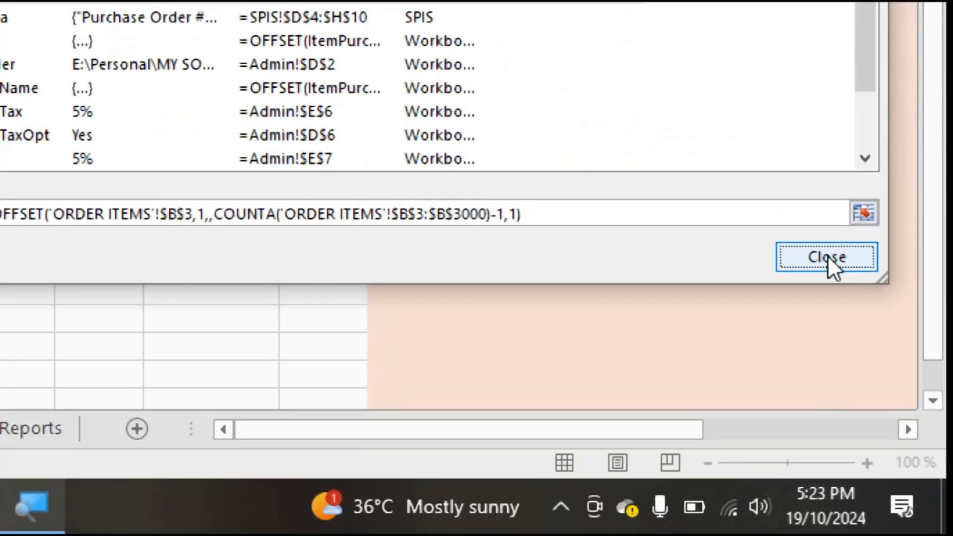
pyautogui.click(826, 256)
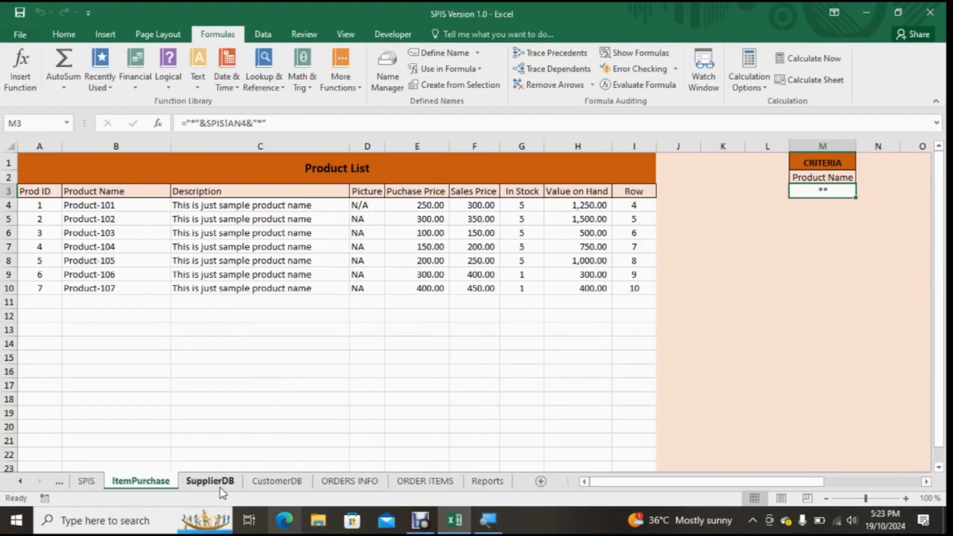
# Step: Show the SupplierDB, CustomerDB, ORDERS INFO and ORDER ITEMS sheets one after another
pyautogui.click(220, 485)
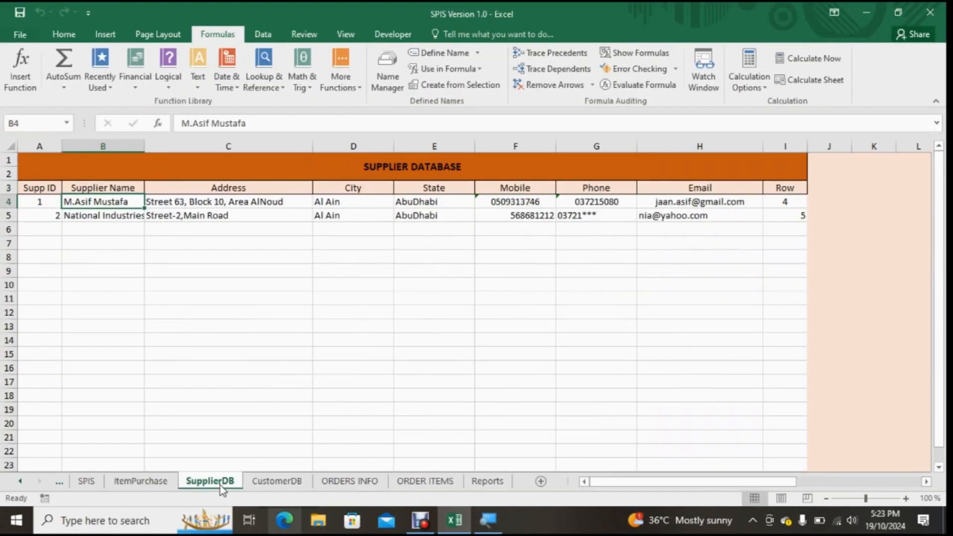
pyautogui.click(278, 483)
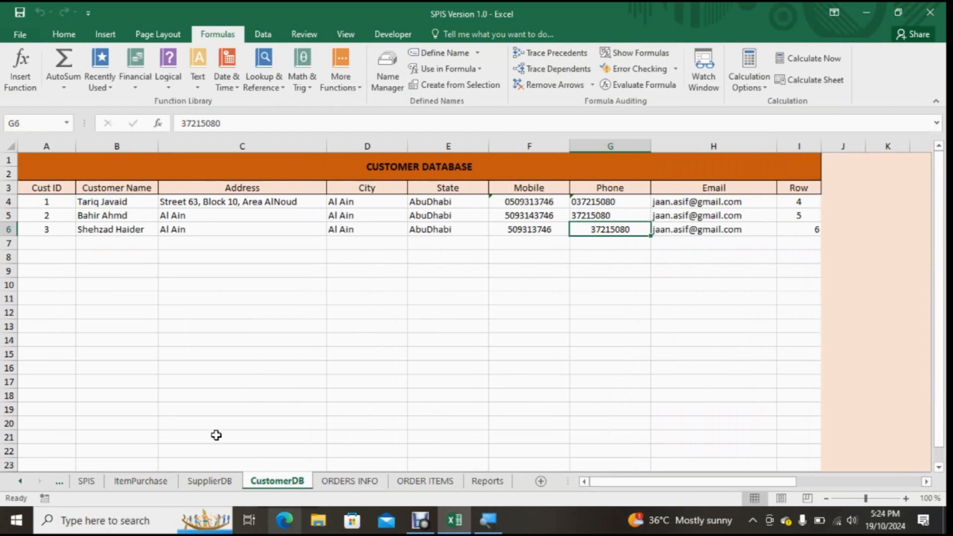
pyautogui.click(366, 485)
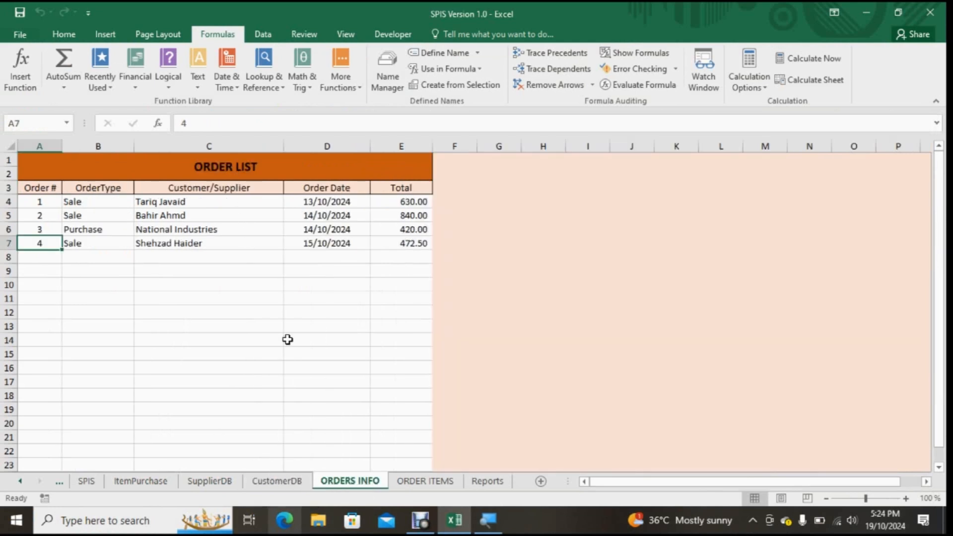
pyautogui.click(421, 484)
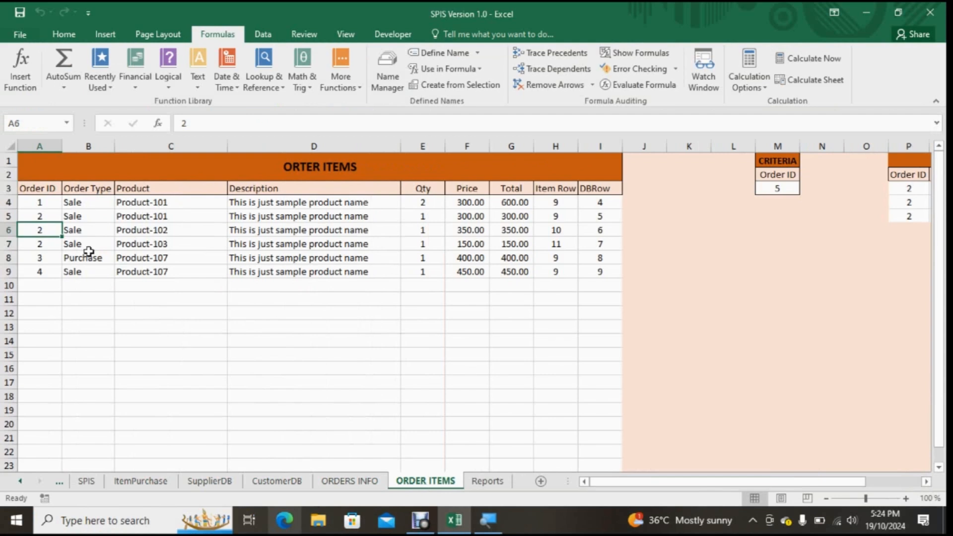
# Step: On the ORDERS INFO sheet, compare the order list with the Order_ID, Order_Total, Order_Type and OrderItem_Qty name formulas in the Name Manager
pyautogui.click(341, 480)
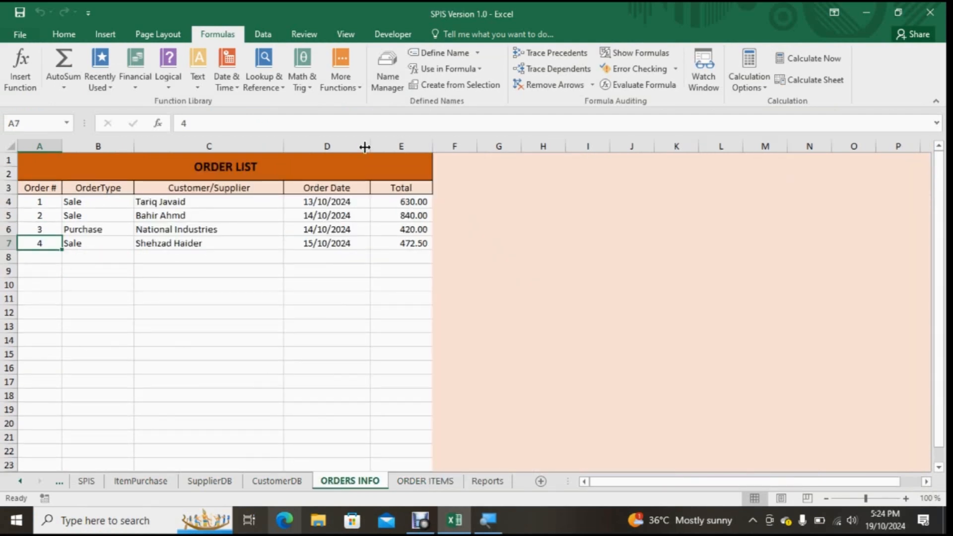
pyautogui.click(386, 88)
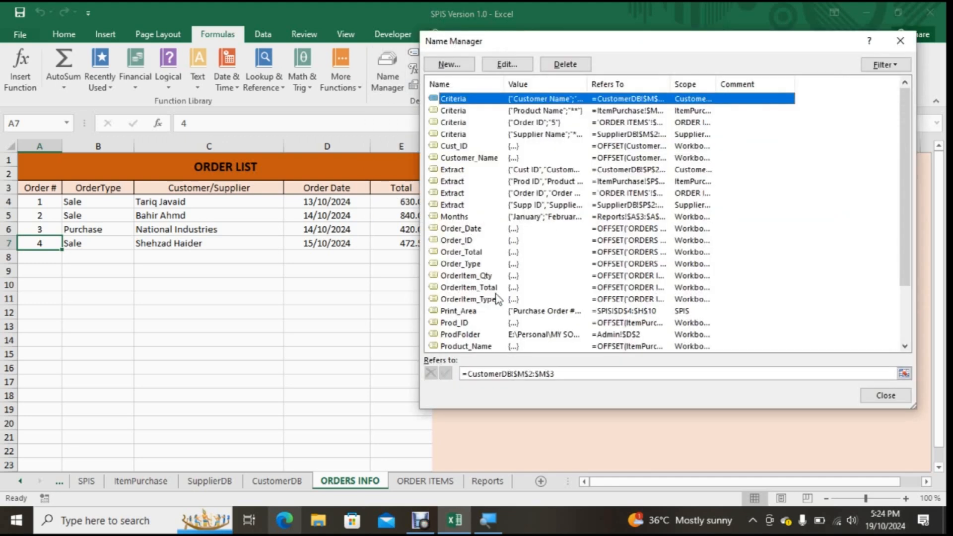
pyautogui.click(458, 241)
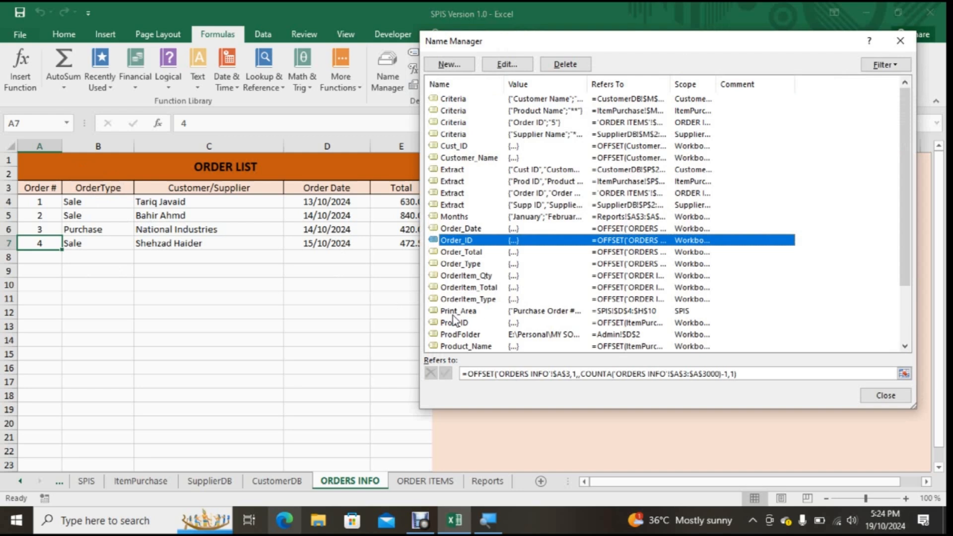
pyautogui.click(463, 253)
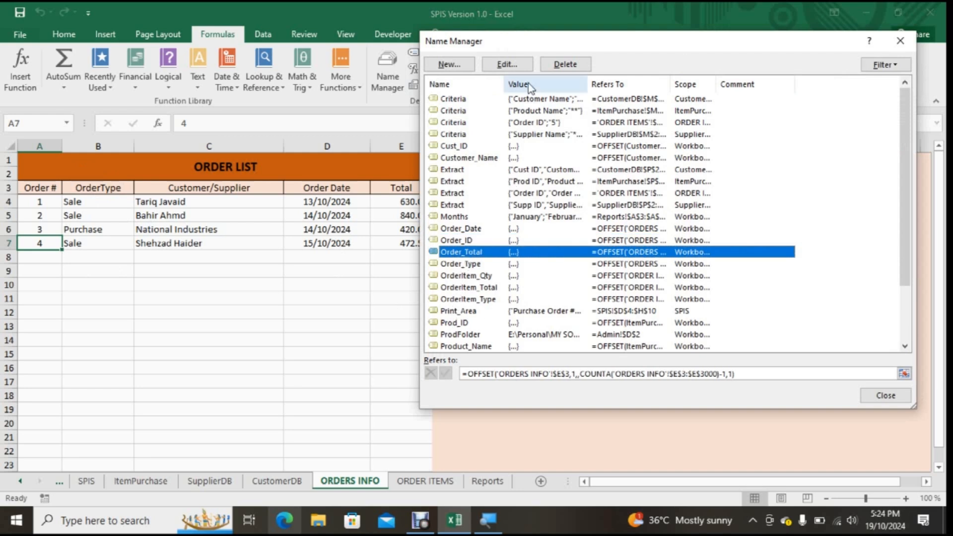
pyautogui.moveTo(529, 47); pyautogui.dragTo(640, 48)
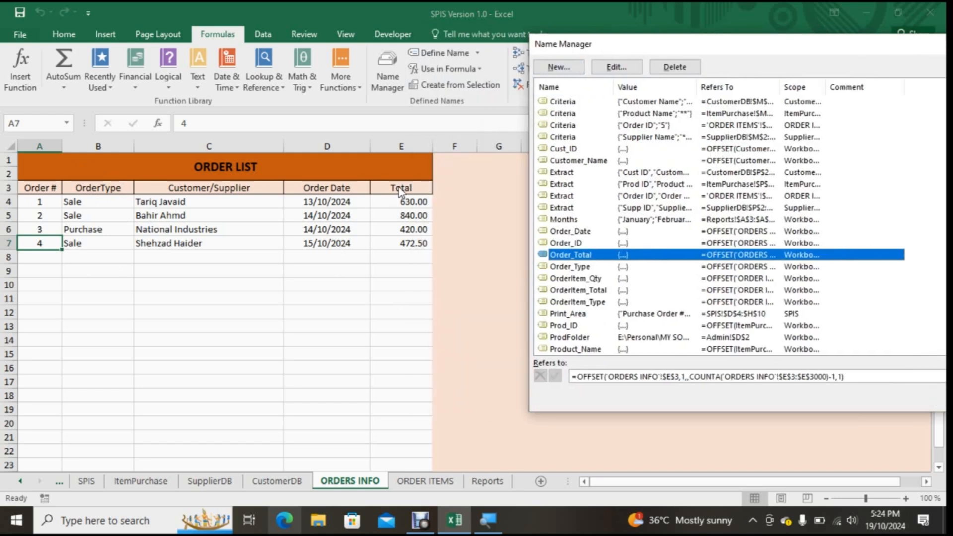
pyautogui.click(573, 268)
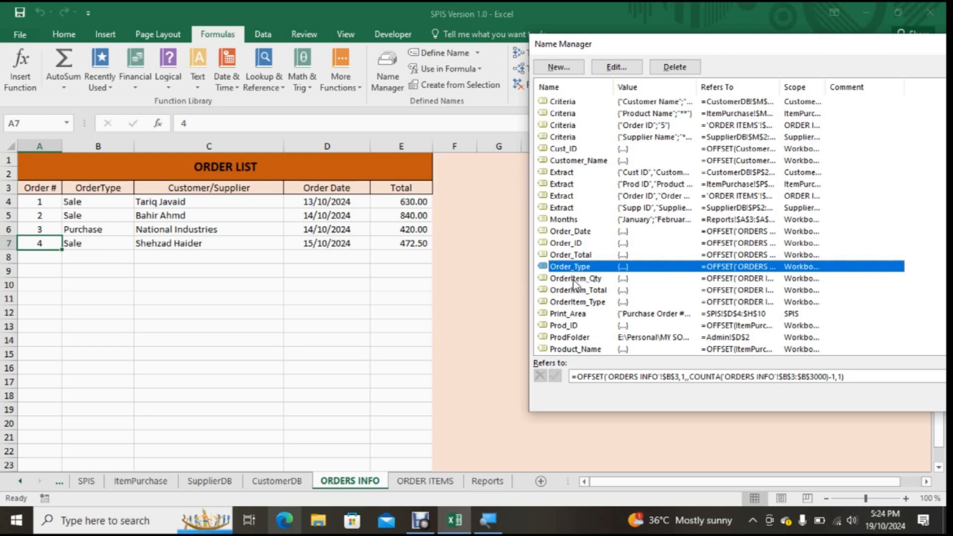
pyautogui.click(573, 280)
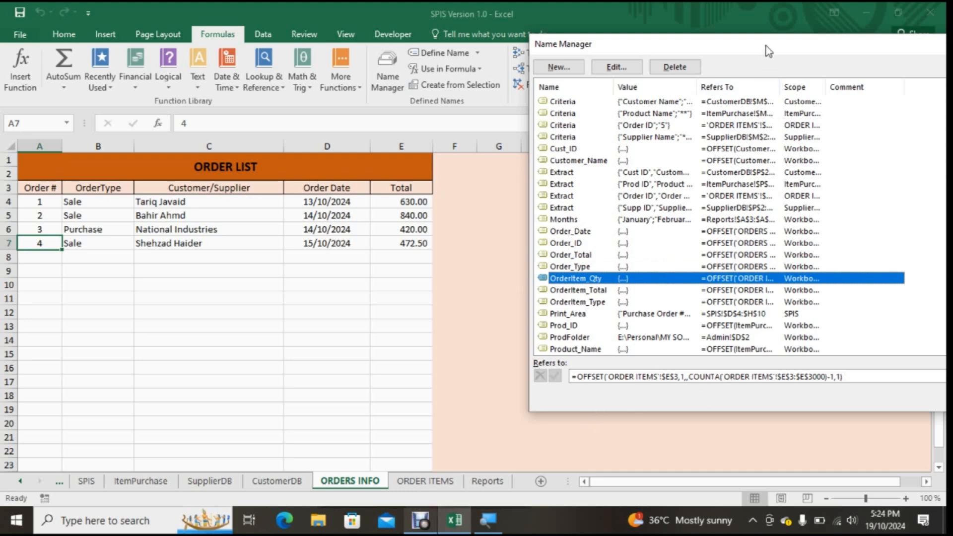
pyautogui.moveTo(769, 50); pyautogui.dragTo(653, 37)
pyautogui.click(878, 384)
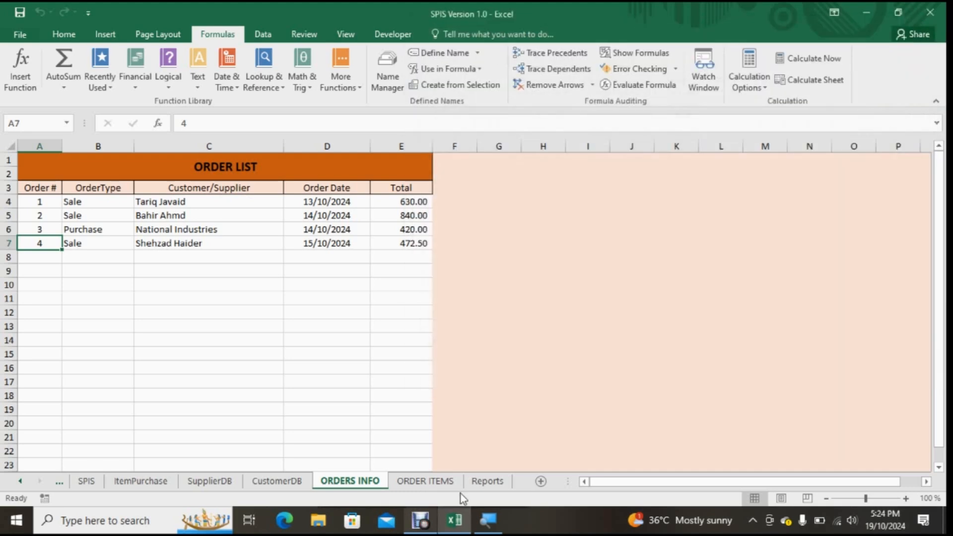
# Step: On the ORDER ITEMS sheet, compare the item list with the OrderItem_Qty, OrderItem_Total and OrderItem_Type name formulas, and close the Name Manager
pyautogui.click(426, 481)
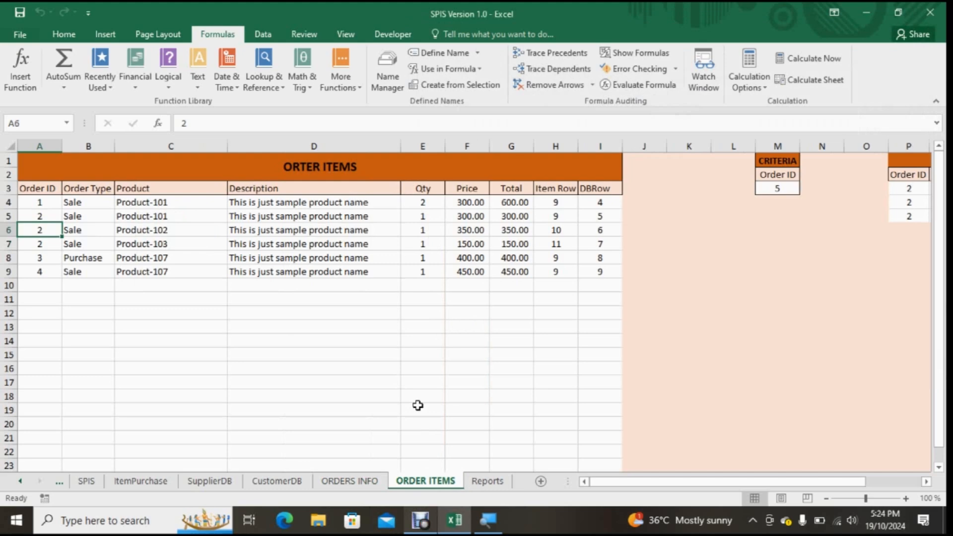
pyautogui.click(389, 71)
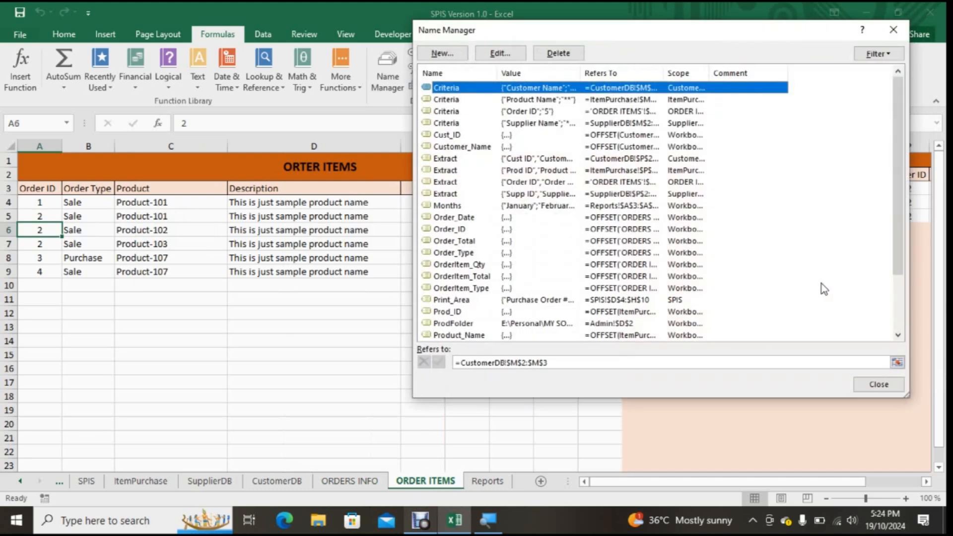
pyautogui.moveTo(573, 32); pyautogui.dragTo(689, 44)
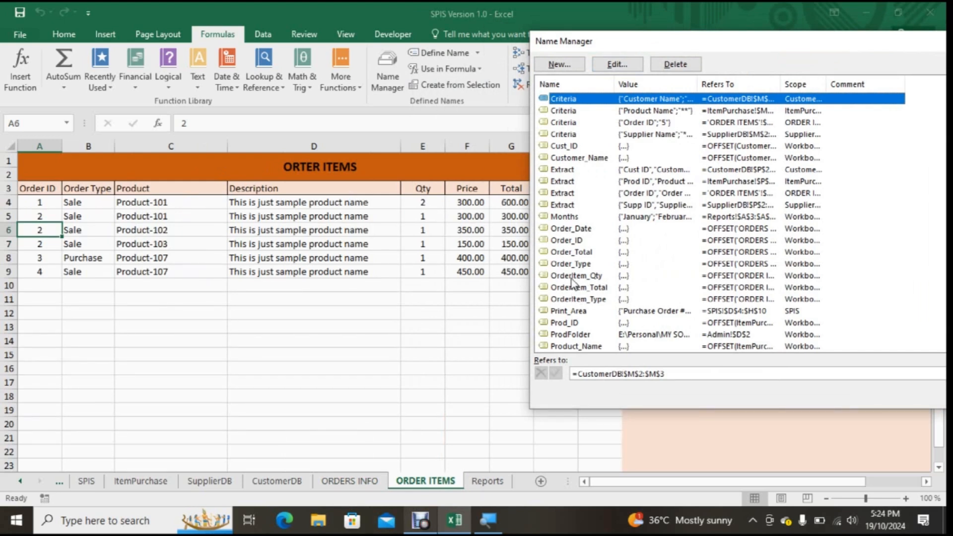
pyautogui.click(594, 277)
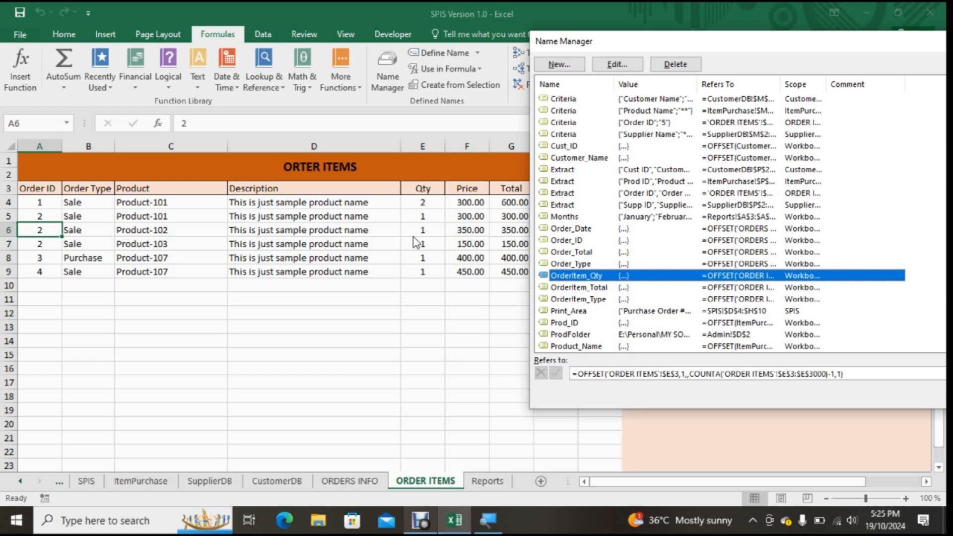
pyautogui.click(579, 291)
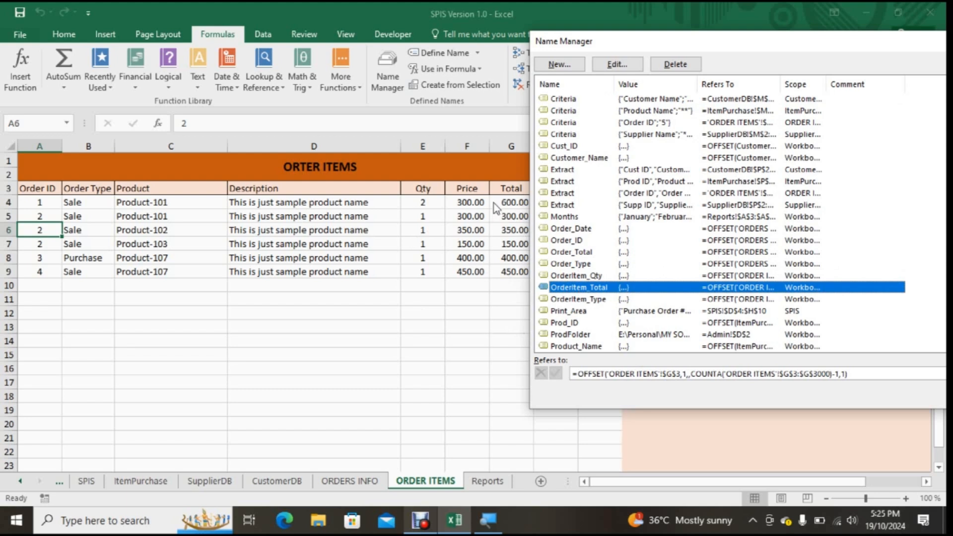
pyautogui.click(575, 300)
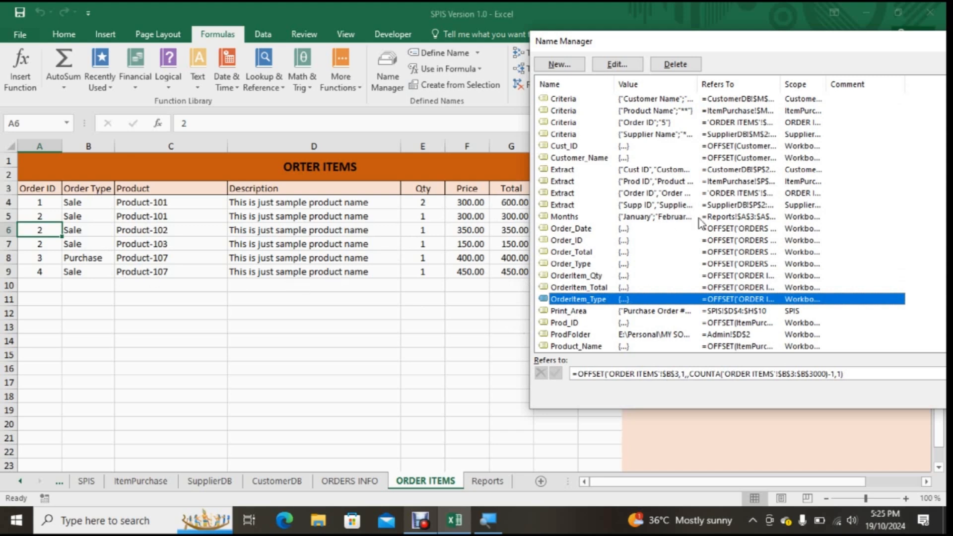
pyautogui.moveTo(707, 41); pyautogui.dragTo(557, 39)
pyautogui.click(785, 391)
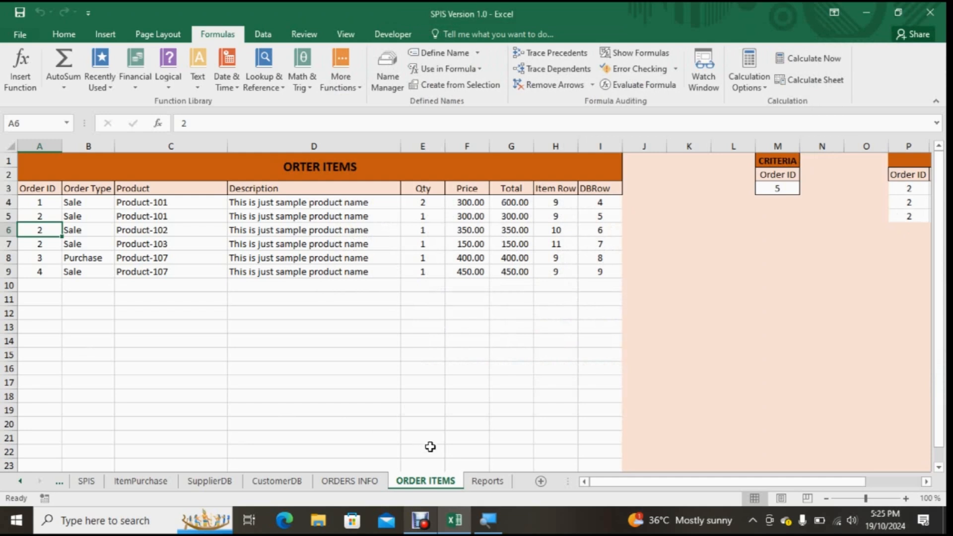
# Step: On the SPIS sheet, examine the Or Load, Order #, Order Row and Next Order helper cells and their formulas
pyautogui.click(89, 481)
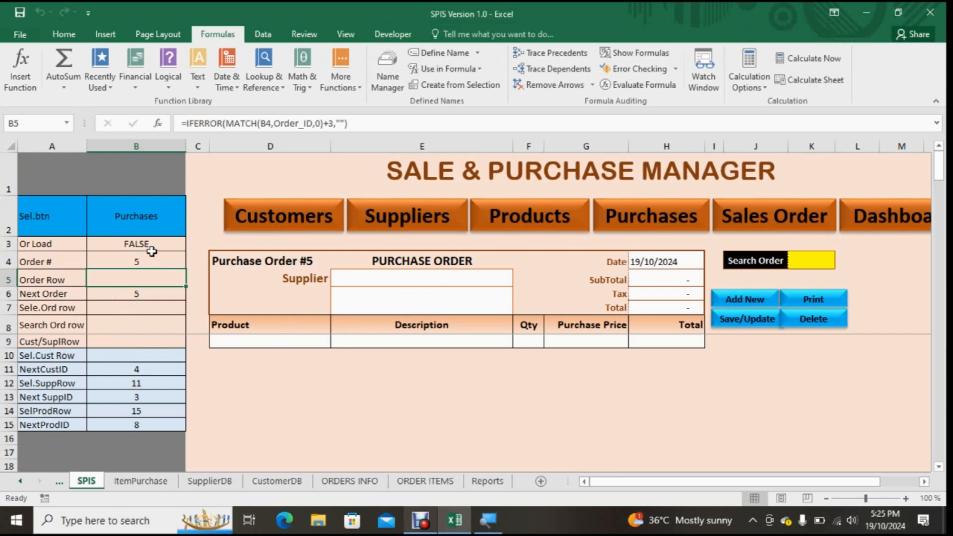
pyautogui.click(119, 242)
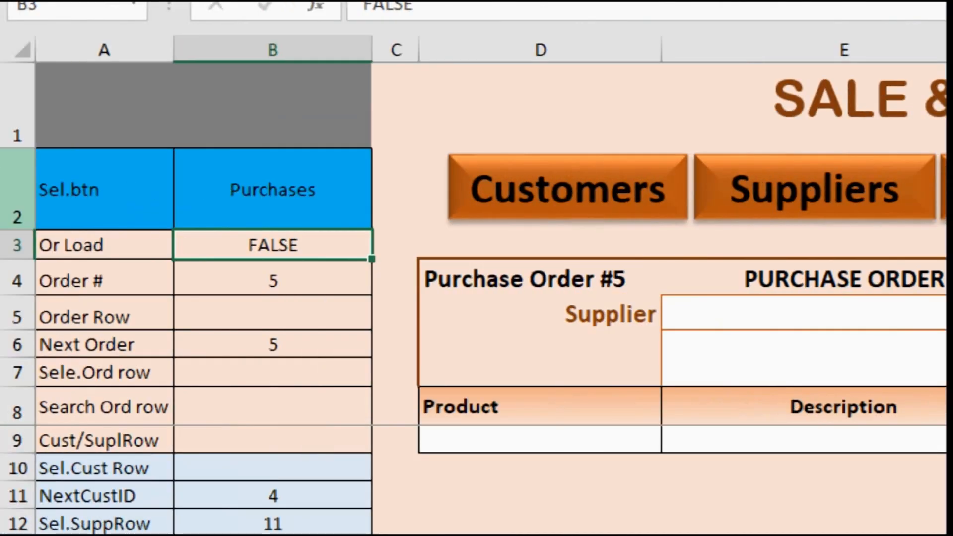
pyautogui.click(243, 286)
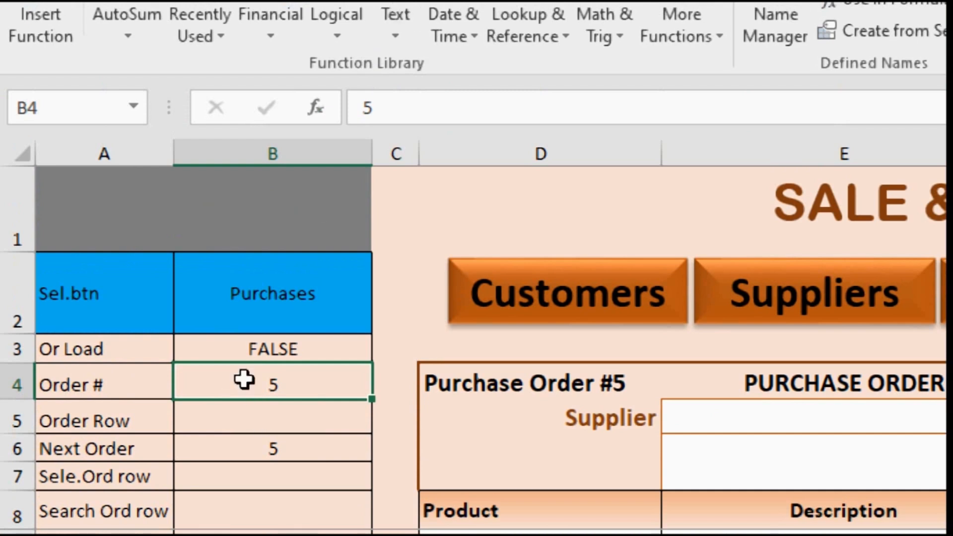
pyautogui.click(91, 413)
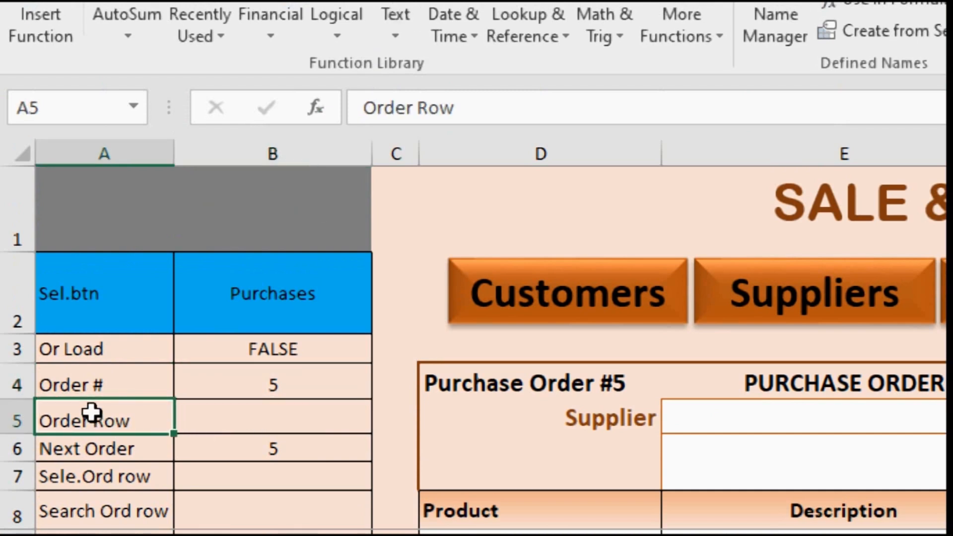
pyautogui.click(272, 411)
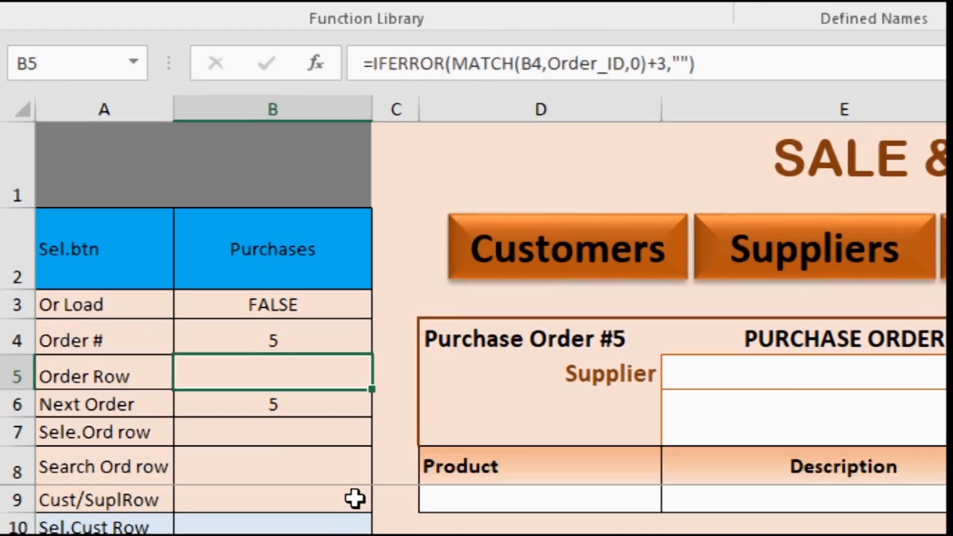
pyautogui.click(276, 410)
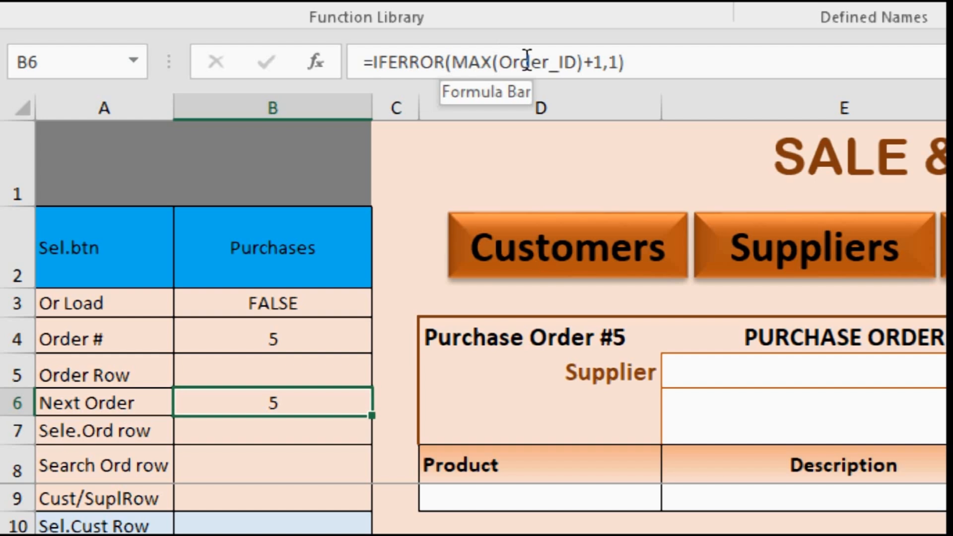
# Step: Examine the Sele.Ord row and Search Ord row helper cells on the SPIS sheet
pyautogui.click(74, 433)
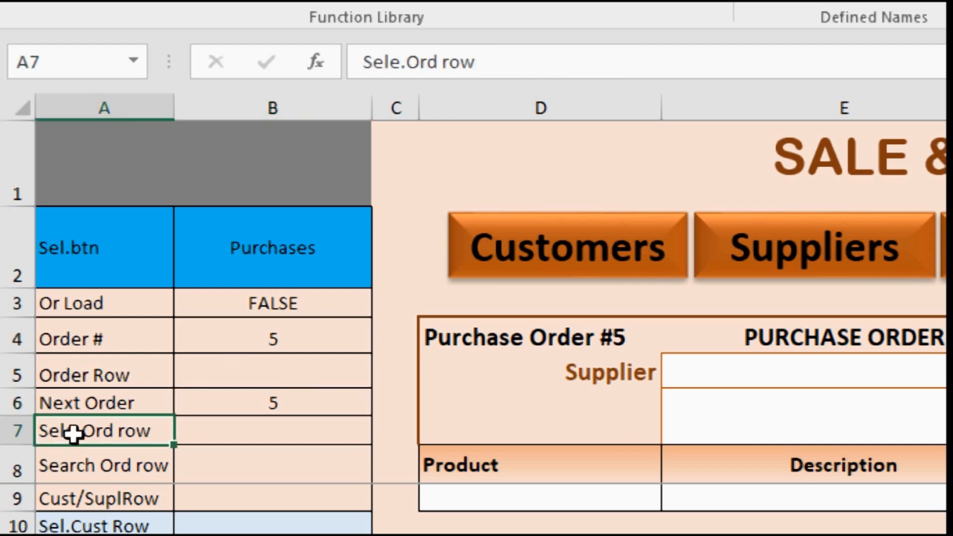
pyautogui.click(250, 421)
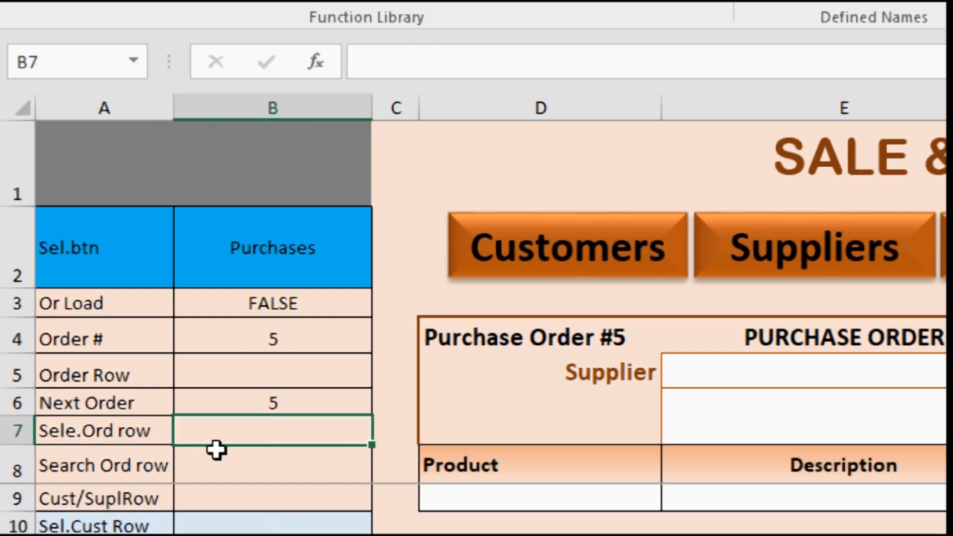
pyautogui.click(122, 463)
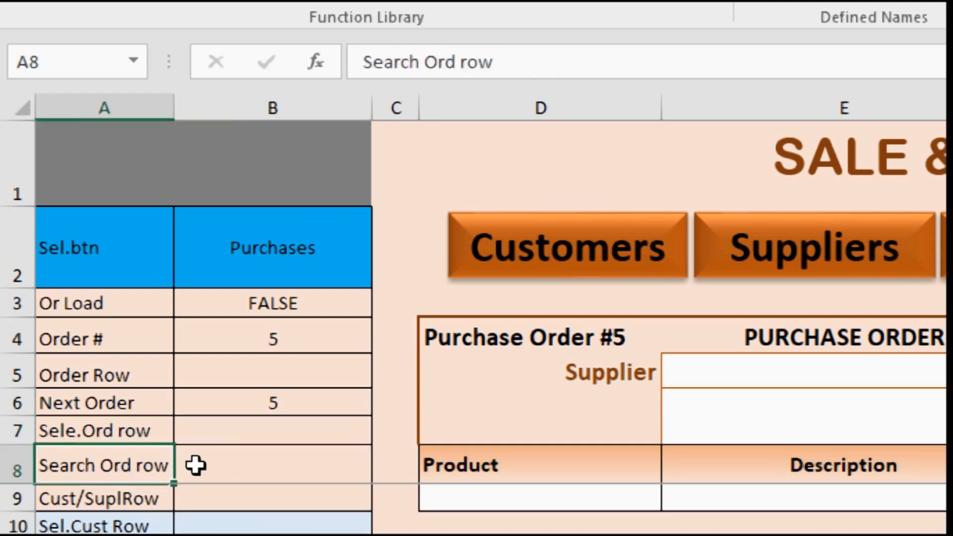
pyautogui.click(223, 463)
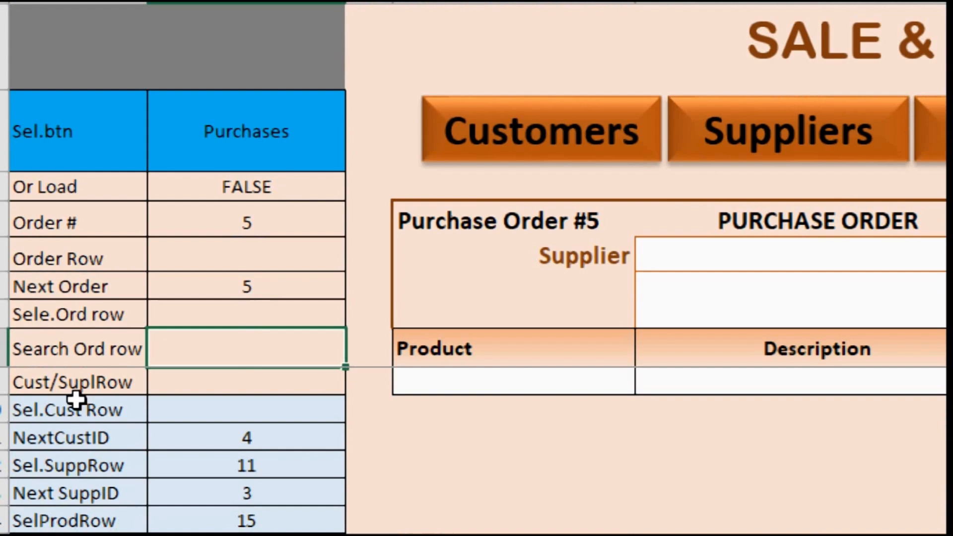
# Step: Examine the Cust/SuplRow formula, highlighting its Supplier_Name and Customer_Name lookup ranges, and leave the formula as it is
pyautogui.click(183, 382)
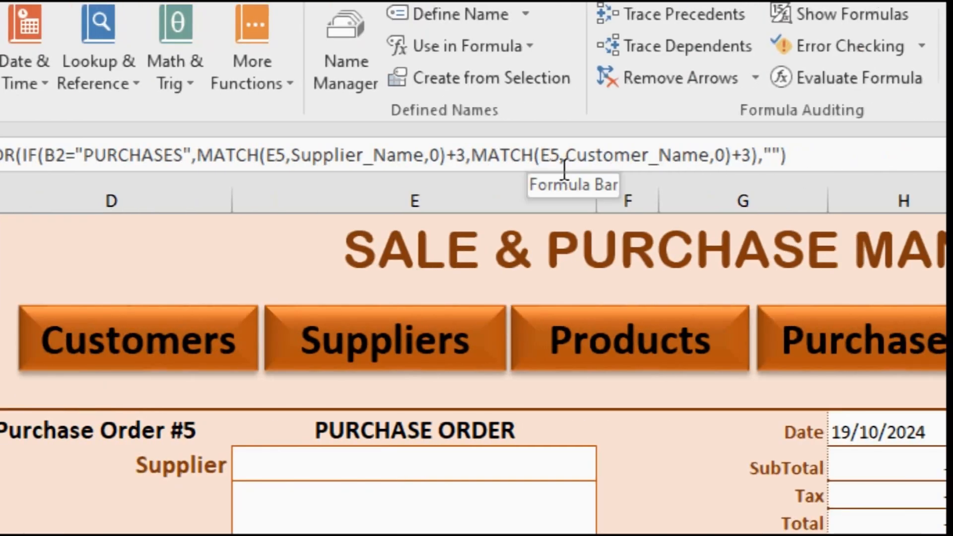
pyautogui.moveTo(295, 158); pyautogui.dragTo(415, 162)
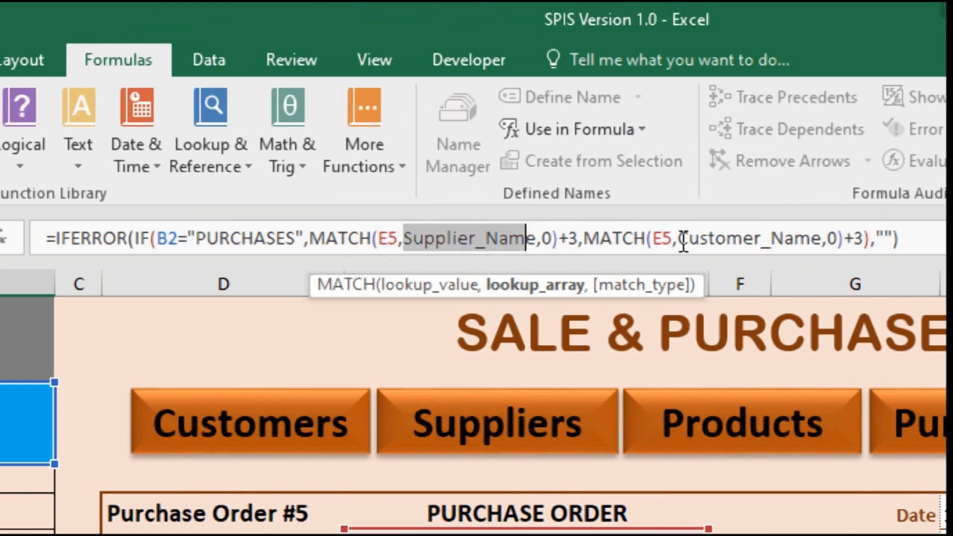
pyautogui.moveTo(683, 242); pyautogui.dragTo(833, 237)
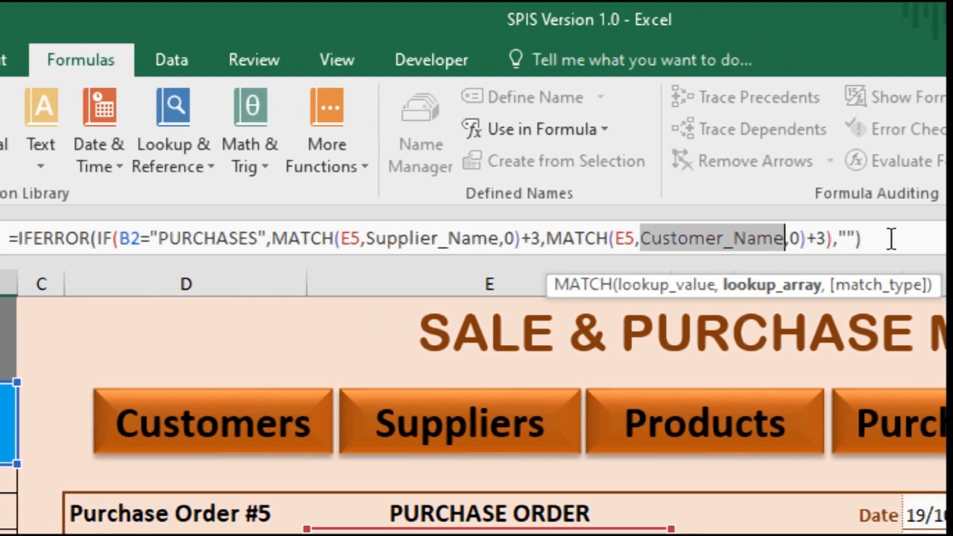
pyautogui.click(891, 238)
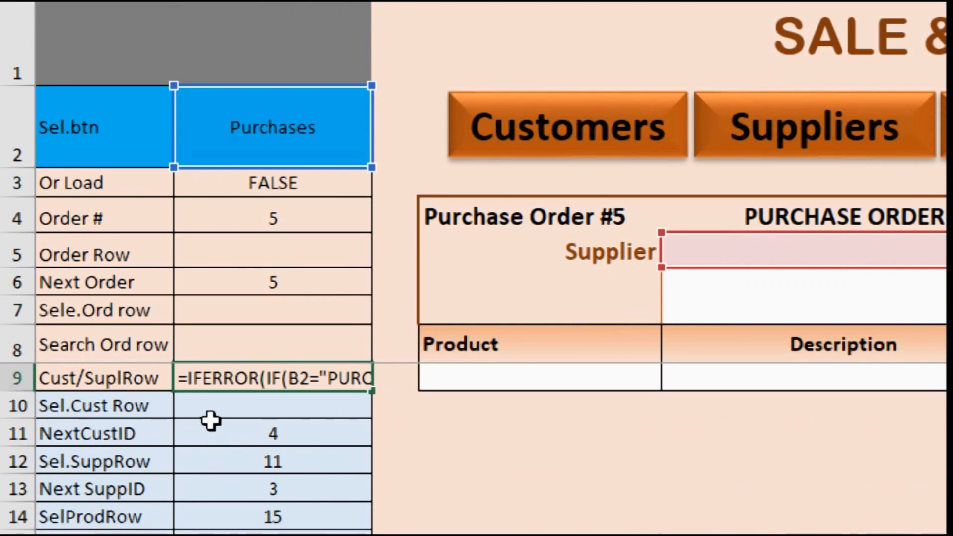
pyautogui.press('Return')
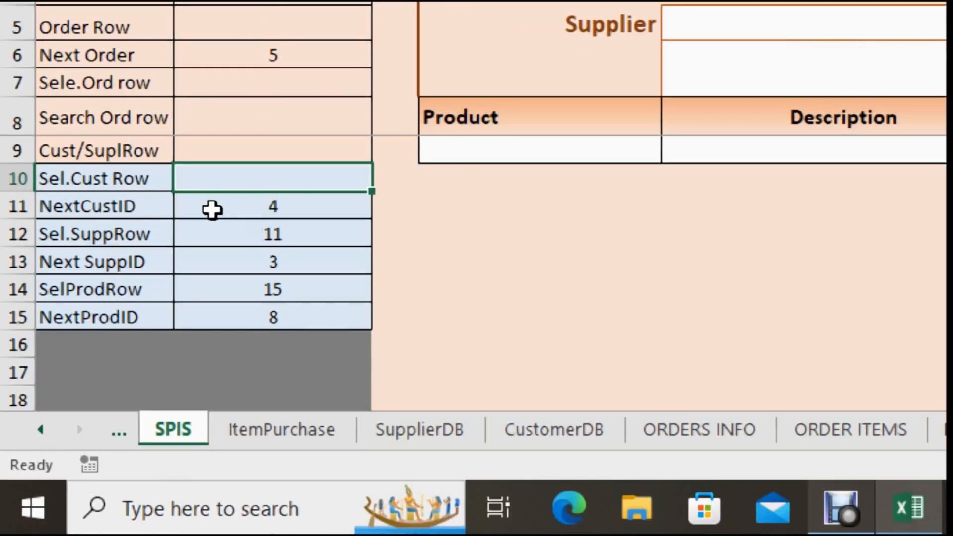
# Step: Examine the NextCustID, Sel.SuppRow, Next SuppID, SelProdRow and NextProdID helper cells one after another
pyautogui.click(223, 208)
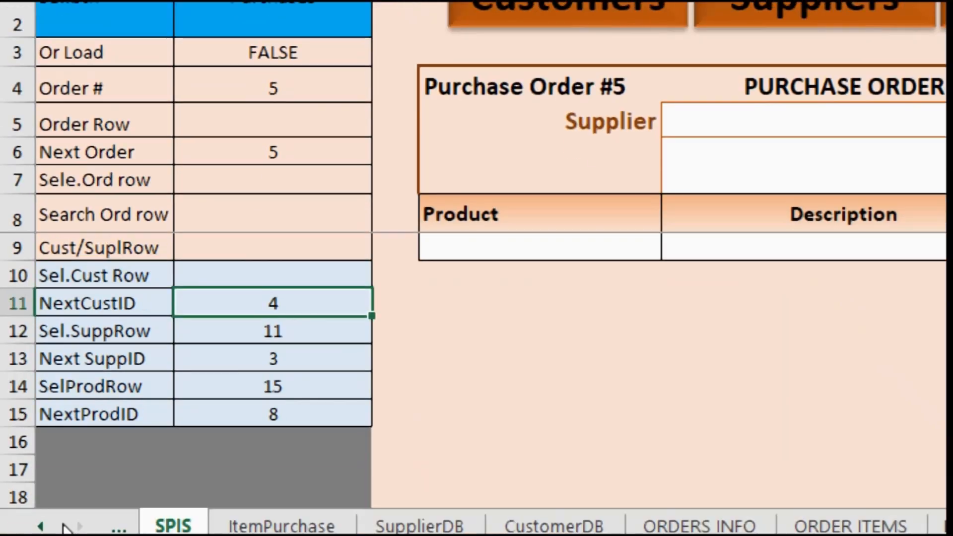
pyautogui.click(219, 334)
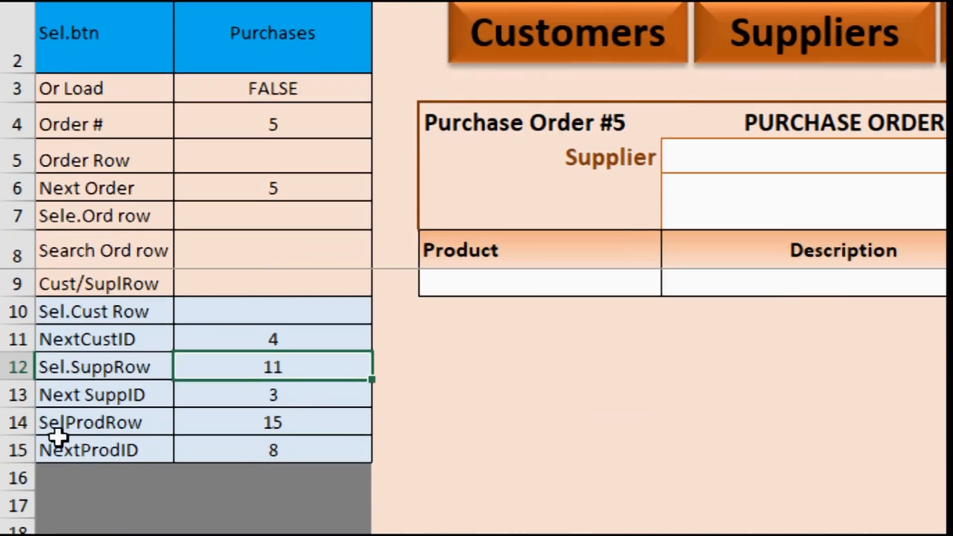
pyautogui.click(216, 396)
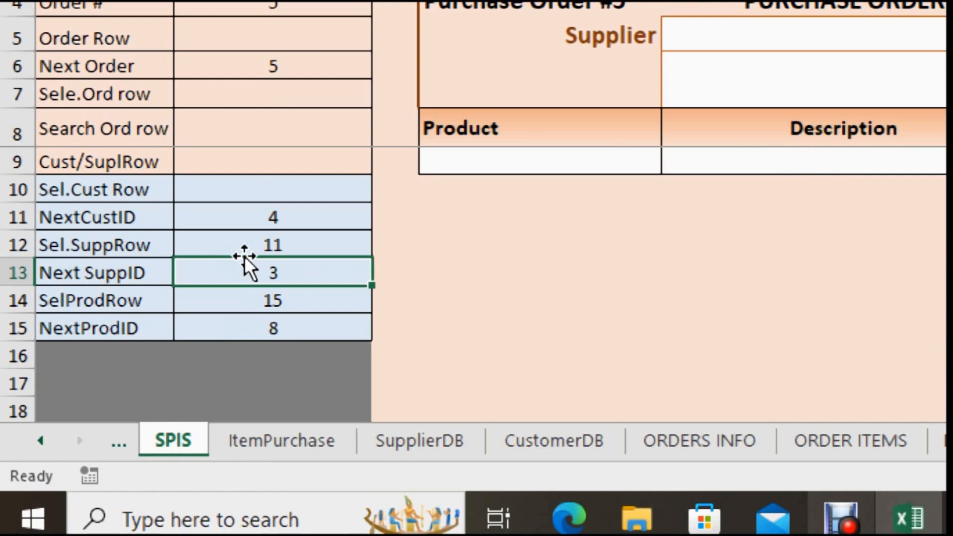
pyautogui.click(257, 301)
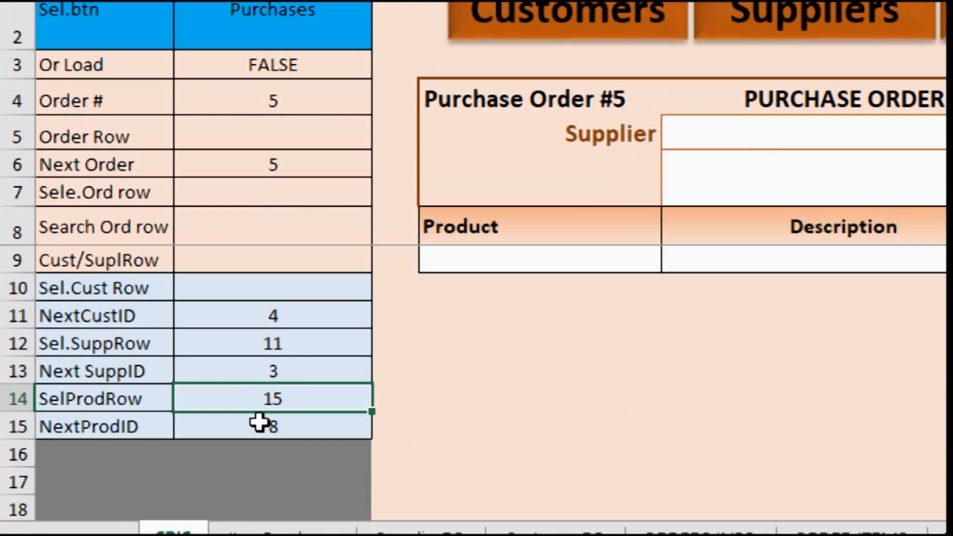
pyautogui.click(258, 423)
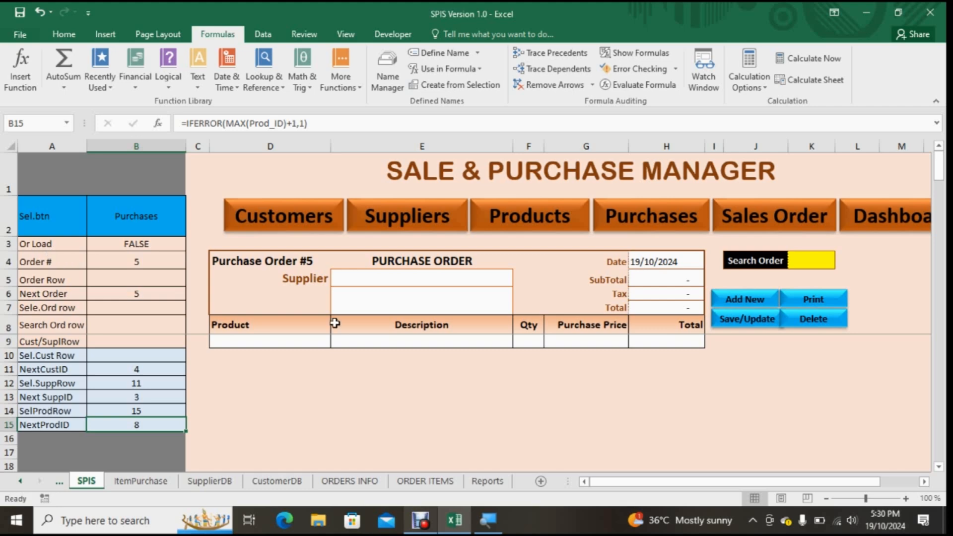
pyautogui.click(427, 529)
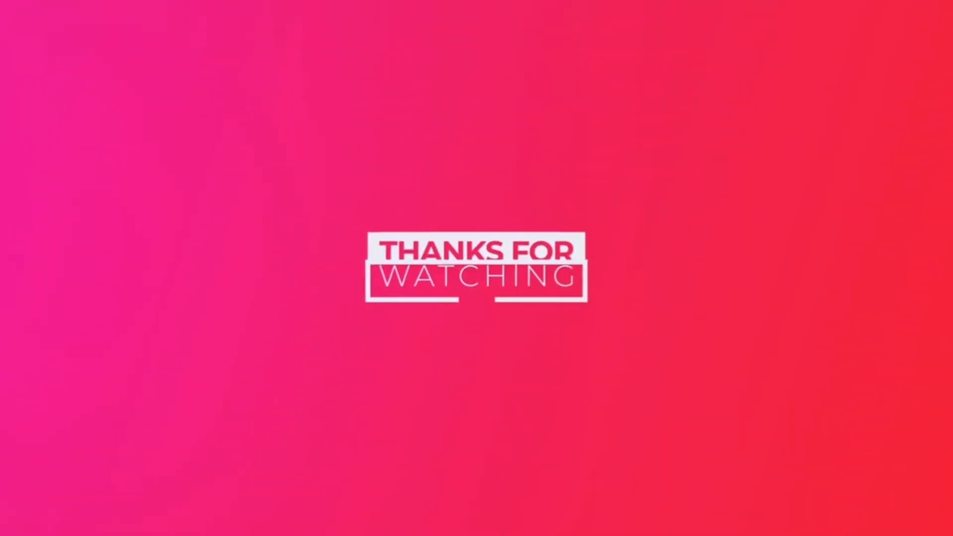